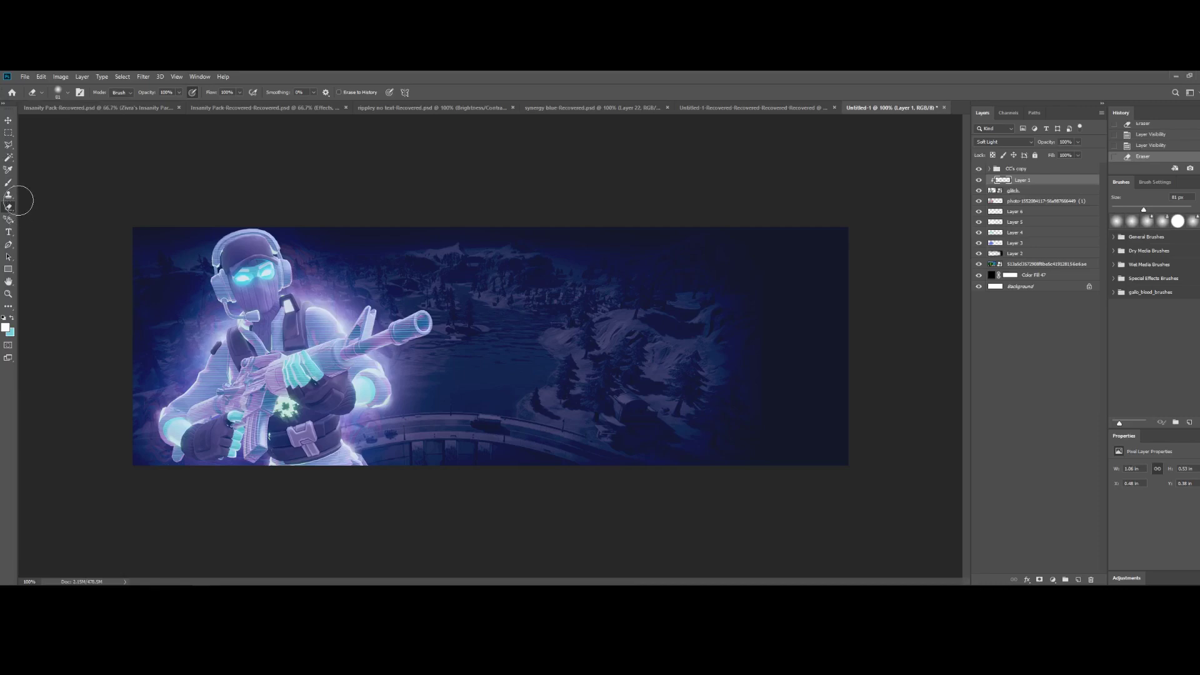
Paint soft white highlights along the character's shoulder, outer arm and hip edges on Layer 1
{"action": "scroll", "coordinate": [452, 388], "scroll_direction": "up", "scroll_amount": 1}
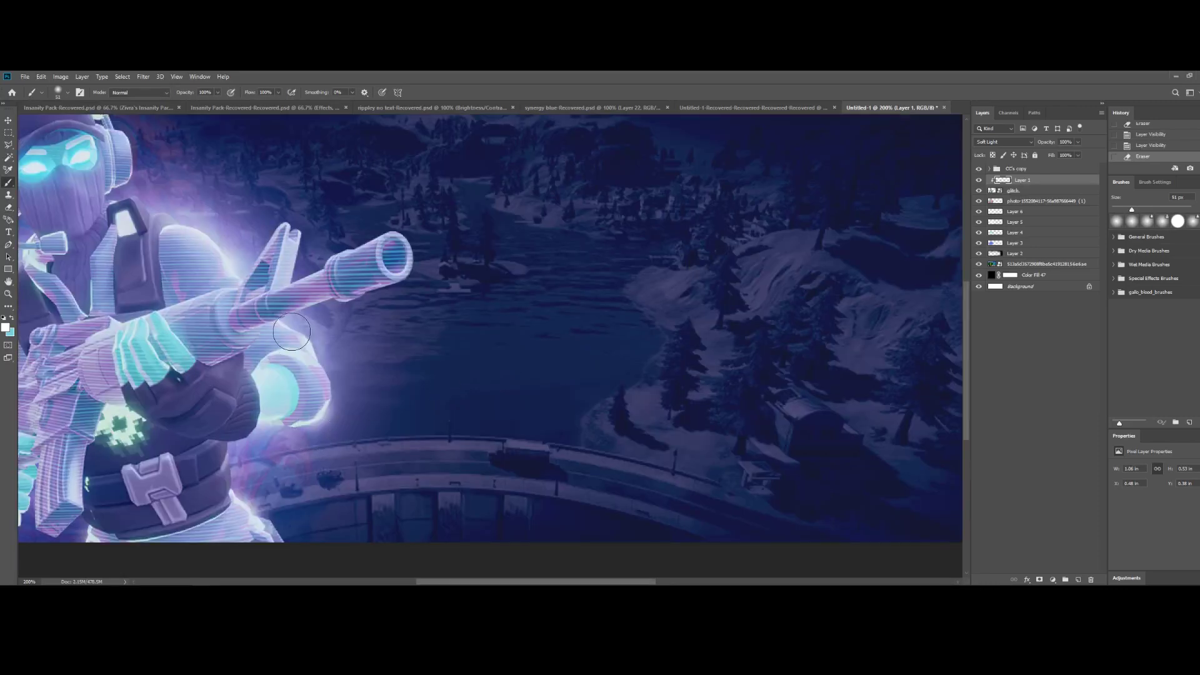
{"action": "left_click", "coordinate": [225, 245]}
{"action": "left_click", "coordinate": [214, 234]}
{"action": "left_click", "coordinate": [210, 232]}
{"action": "scroll", "coordinate": [312, 330], "scroll_direction": "down", "scroll_amount": 2}
{"action": "scroll", "coordinate": [283, 363], "scroll_direction": "up", "scroll_amount": 2}
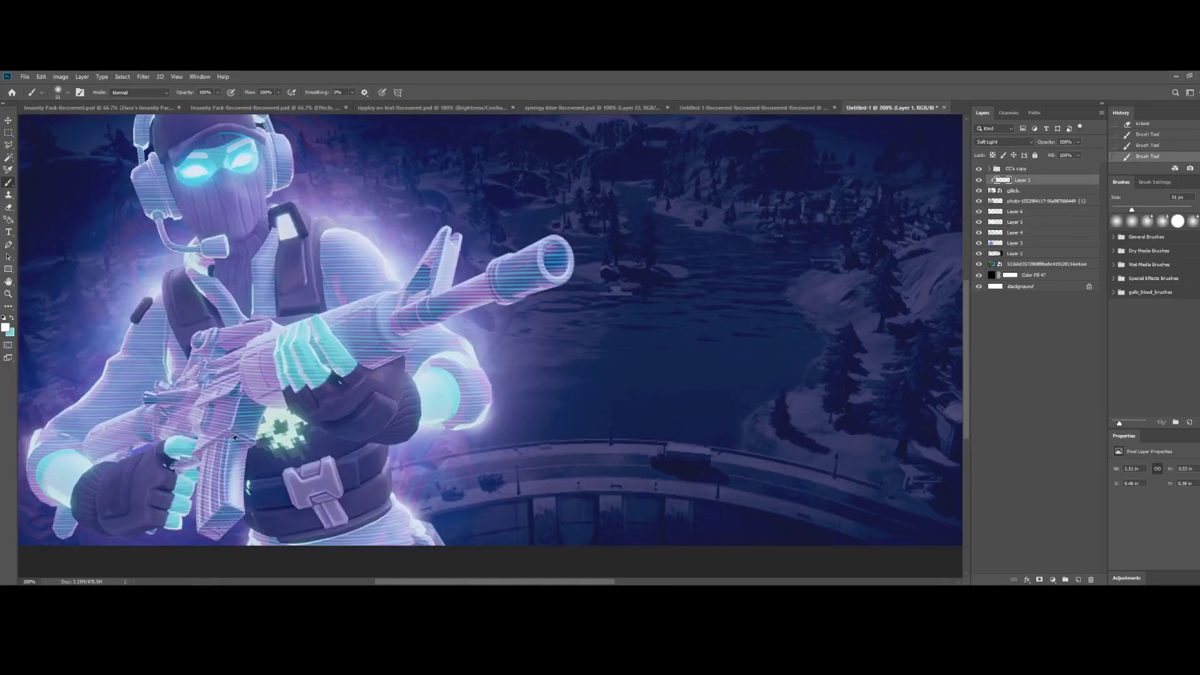
{"action": "left_click", "coordinate": [29, 441]}
{"action": "key", "text": "ctrl+minus"}
{"action": "left_click", "coordinate": [356, 457]}
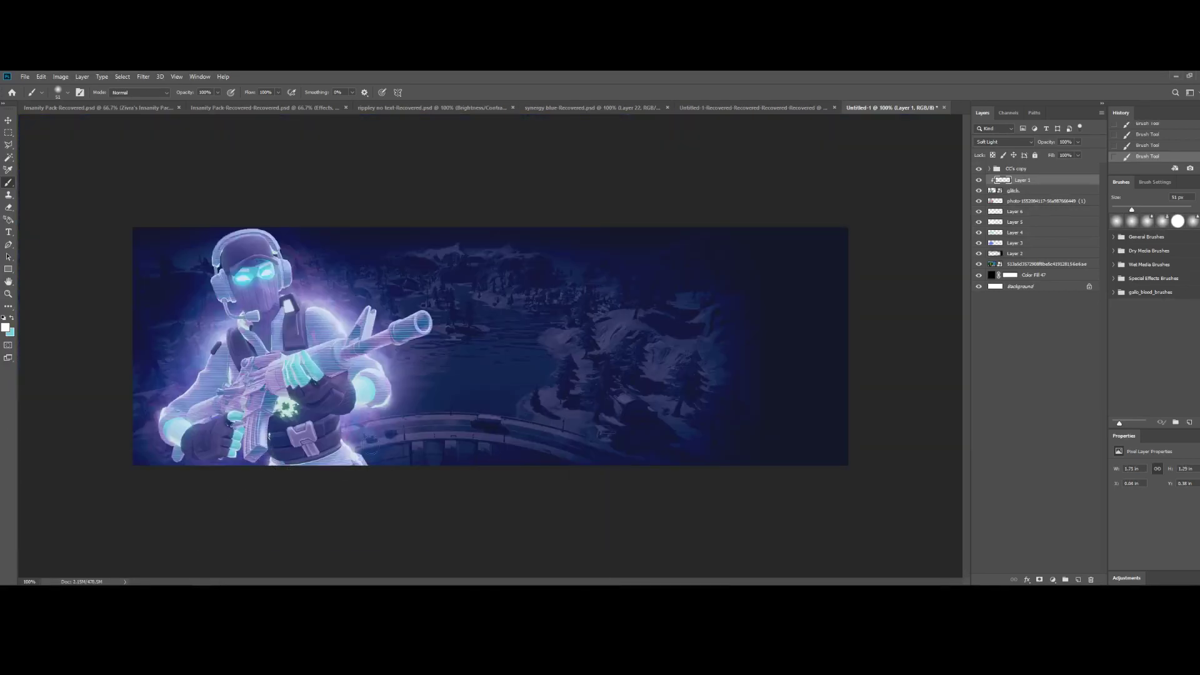
{"action": "key", "text": "ctrl+z"}
{"action": "left_click", "coordinate": [352, 442]}
Add a new layer above Layer 1 and set the foreground colour to a bright cyan
{"action": "left_click", "coordinate": [1077, 580]}
{"action": "left_click", "coordinate": [11, 319]}
{"action": "left_click", "coordinate": [248, 276]}
{"action": "key", "text": "ctrl+z"}
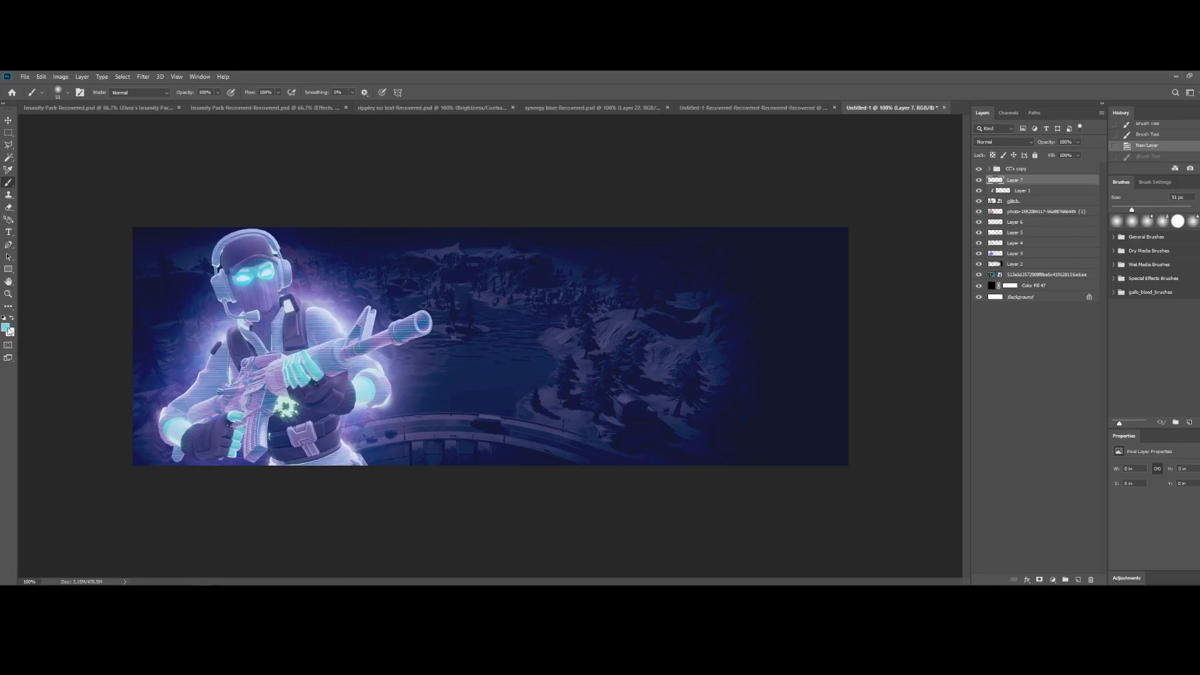
{"action": "left_click", "coordinate": [6, 328]}
{"action": "left_click", "coordinate": [120, 262]}
{"action": "left_click", "coordinate": [276, 258]}
Paint cyan over the character's glowing eyes and both gloved hands on the new layer
{"action": "left_click", "coordinate": [240, 278]}
{"action": "left_click", "coordinate": [268, 277]}
{"action": "key", "text": "ctrl+z"}
{"action": "left_click_drag", "start_coordinate": [236, 417], "coordinate": [230, 458]}
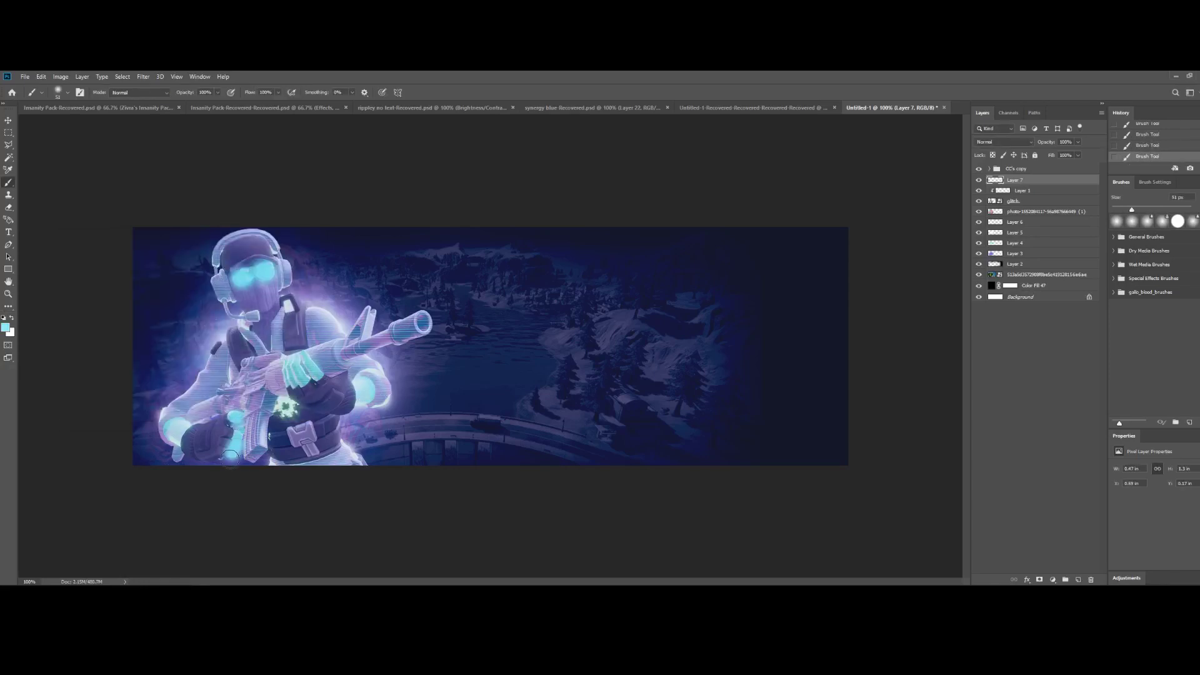
{"action": "left_click_drag", "start_coordinate": [278, 397], "coordinate": [310, 375]}
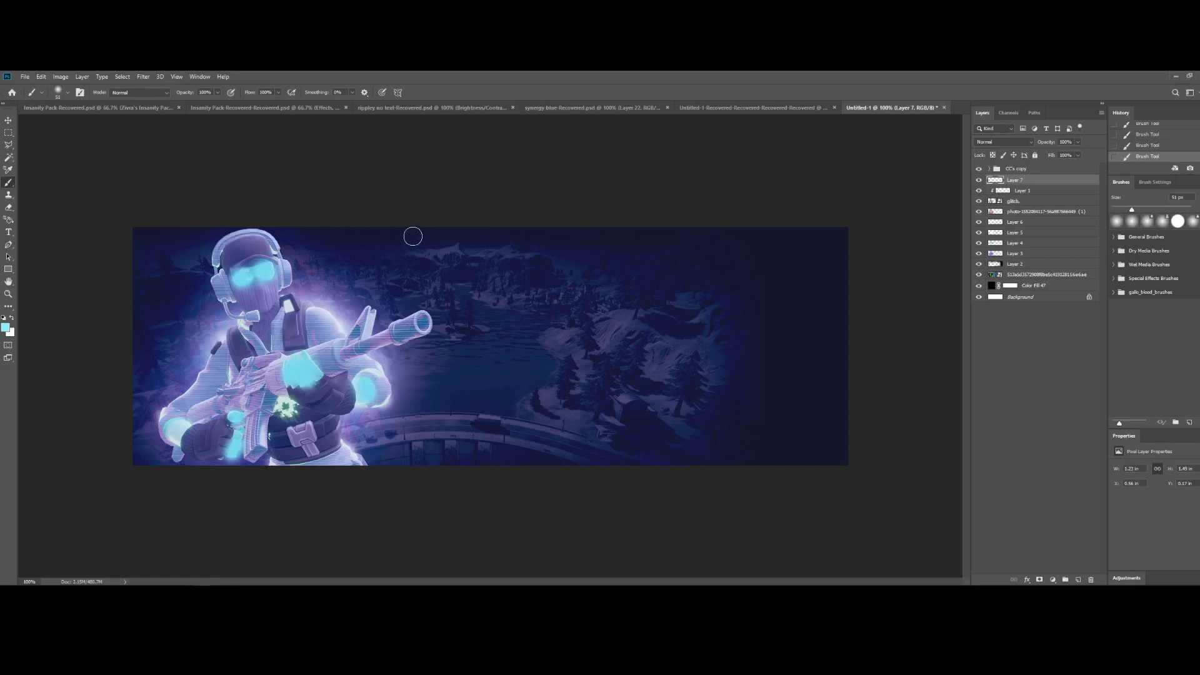
Set the cyan glow layer to Vivid Light at 78% opacity and compare the artwork with and without it
{"action": "left_click", "coordinate": [994, 144]}
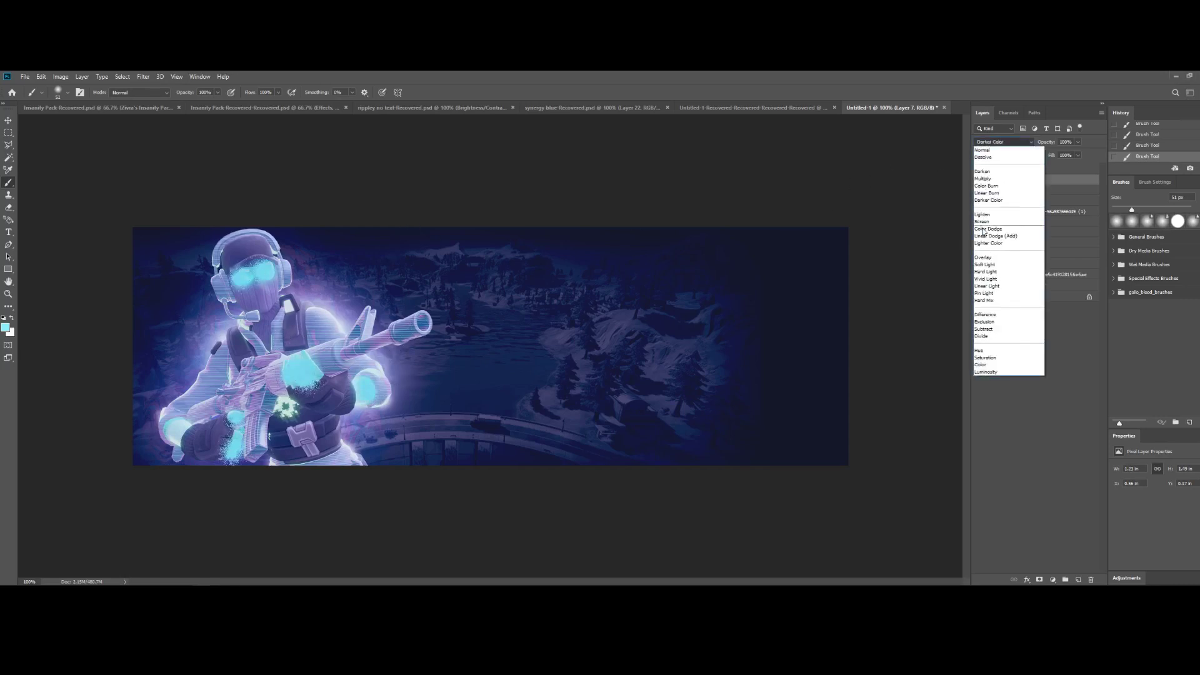
{"action": "left_click", "coordinate": [990, 279]}
{"action": "left_click", "coordinate": [978, 181]}
{"action": "left_click", "coordinate": [979, 181]}
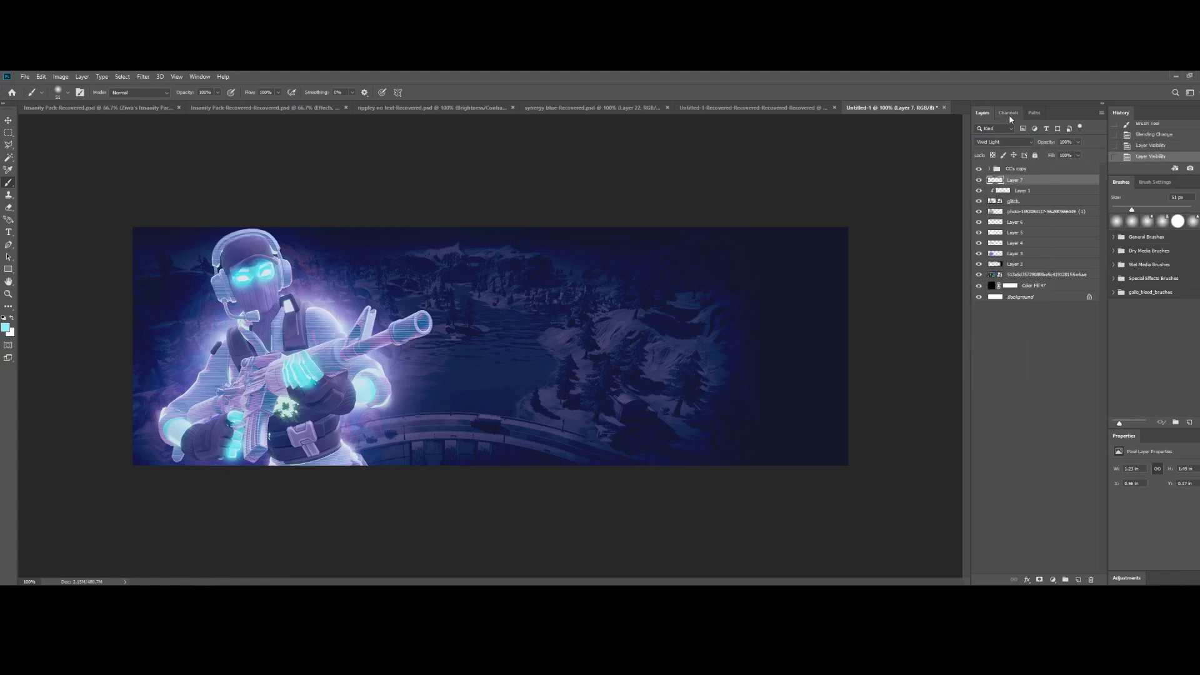
{"action": "left_click_drag", "start_coordinate": [1061, 155], "coordinate": [1062, 158]}
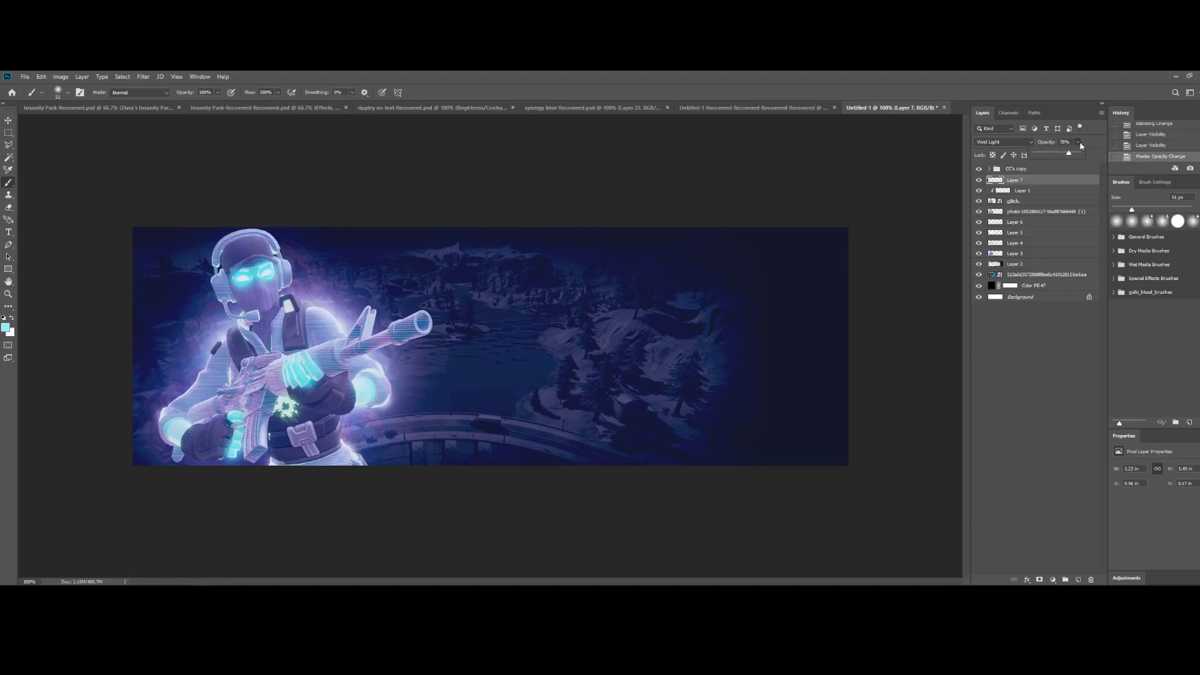
{"action": "left_click", "coordinate": [979, 180]}
{"action": "left_click", "coordinate": [979, 181]}
{"action": "left_click", "coordinate": [760, 236]}
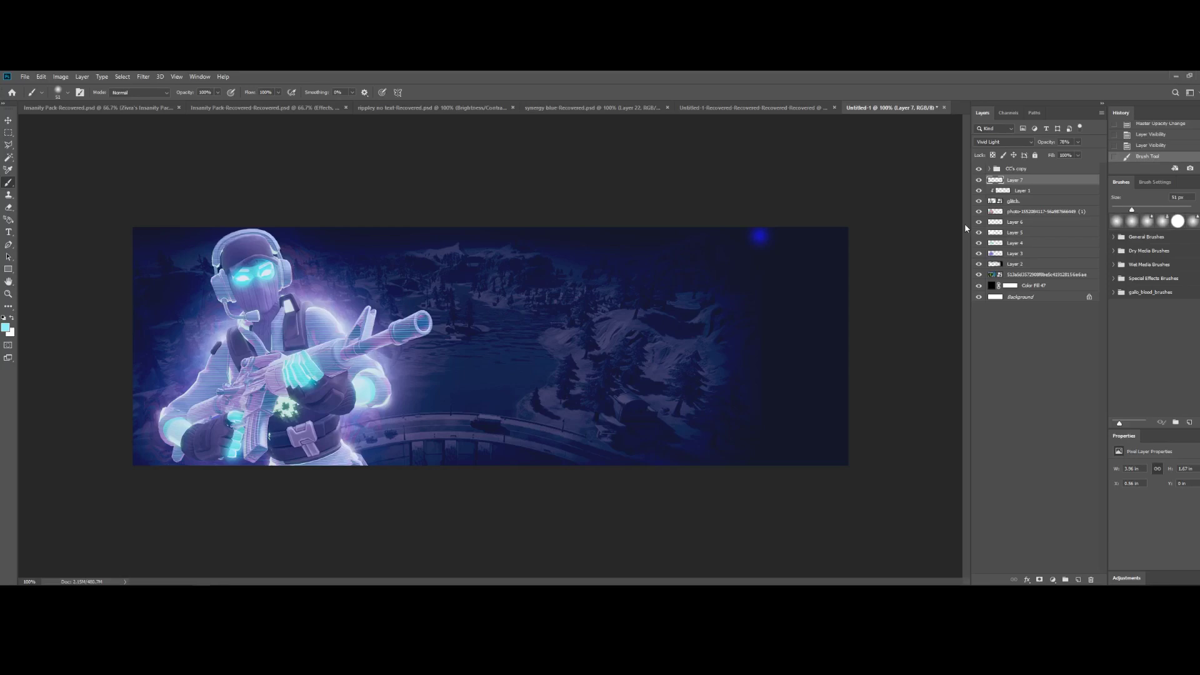
{"action": "left_click", "coordinate": [979, 180]}
{"action": "left_click", "coordinate": [978, 181]}
{"action": "key", "text": "e"}
{"action": "left_click", "coordinate": [762, 237]}
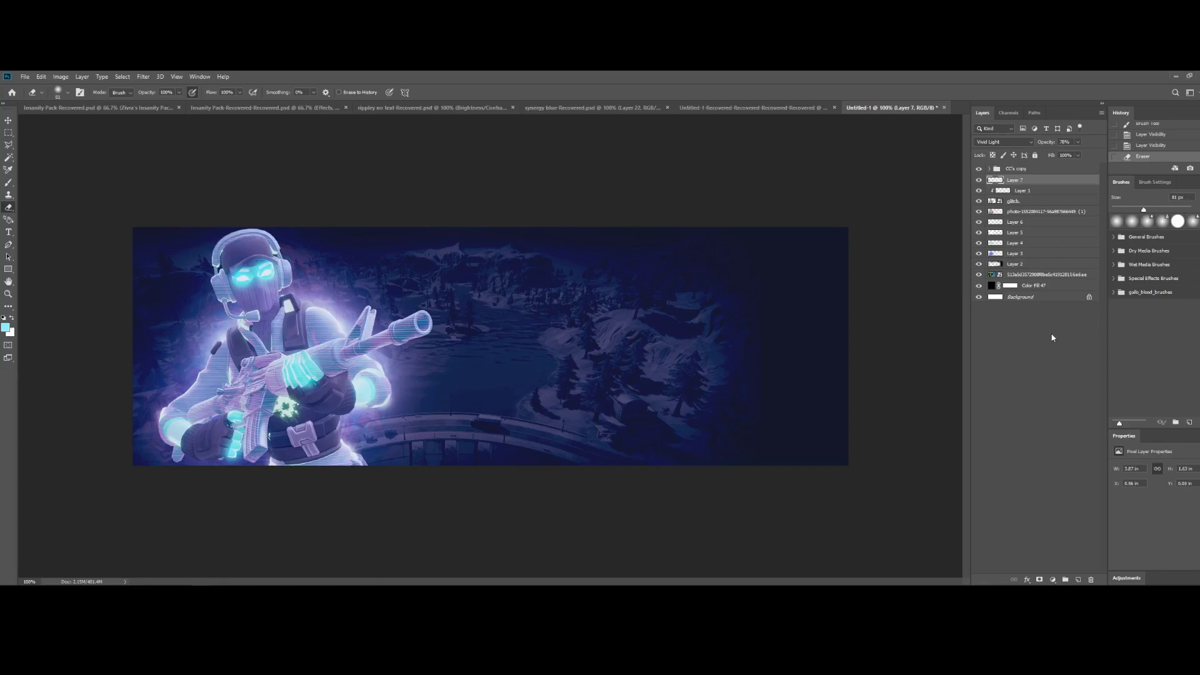
Add a new layer above Layer 1 and clip it to the character
{"action": "left_click", "coordinate": [1020, 192]}
{"action": "left_click", "coordinate": [1078, 579]}
{"action": "left_click", "coordinate": [1034, 195], "text": "alt"}
{"action": "key", "text": "b"}
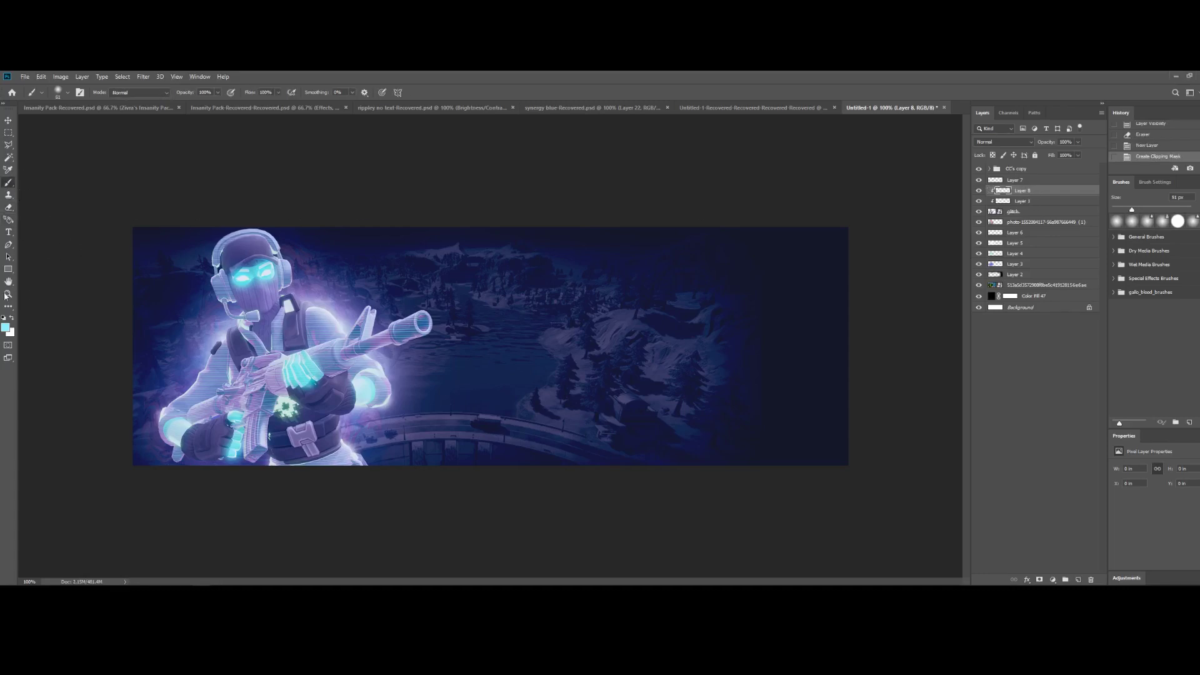
Make white the foreground colour and enlarge the soft round brush to 196 px
{"action": "left_click", "coordinate": [12, 317]}
{"action": "left_click", "coordinate": [63, 91]}
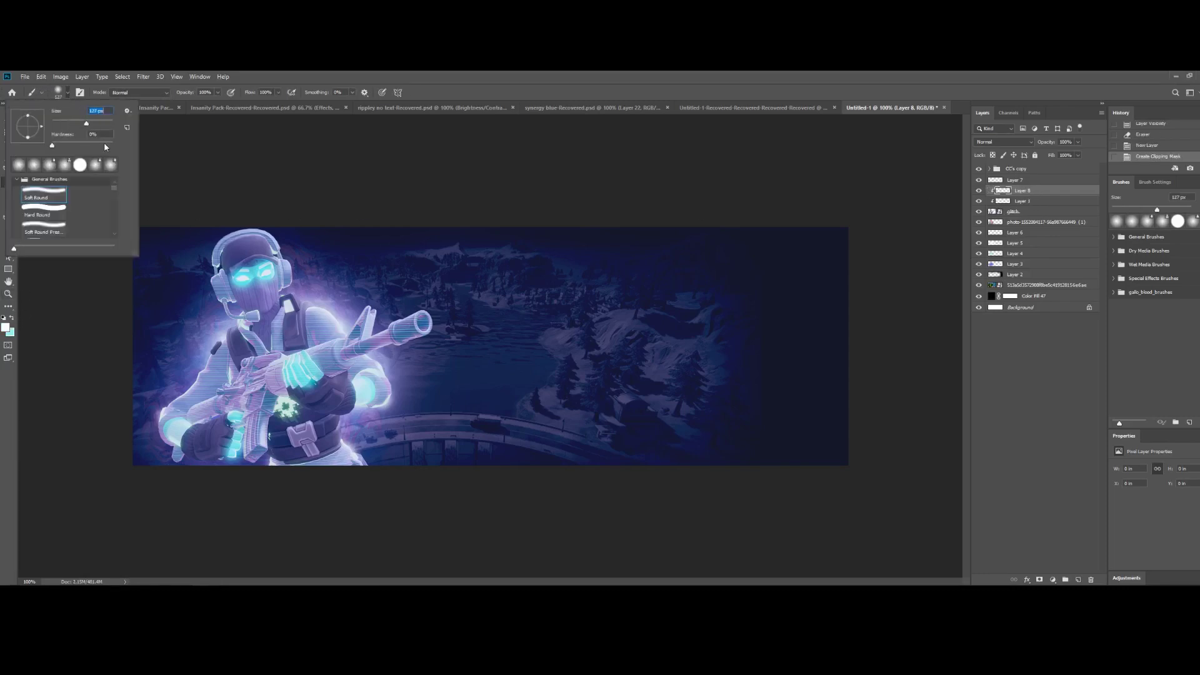
{"action": "left_click", "coordinate": [96, 123]}
{"action": "left_click", "coordinate": [205, 336]}
{"action": "left_click", "coordinate": [337, 307]}
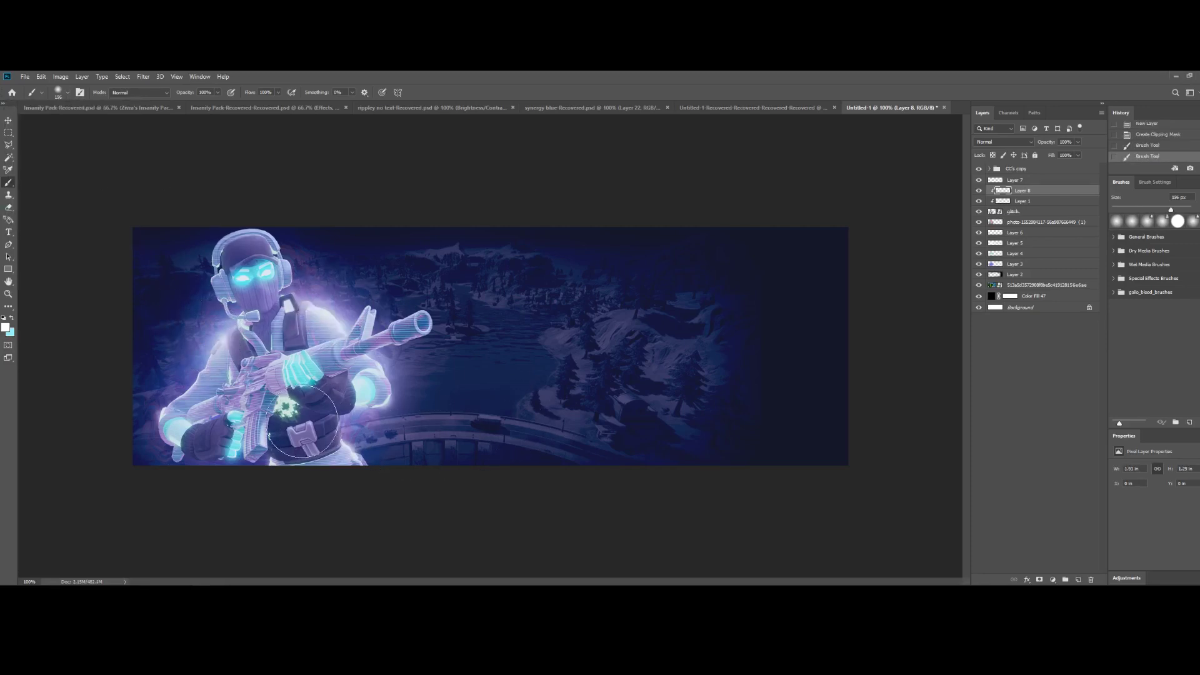
{"action": "key", "text": "ctrl+z"}
{"action": "key", "text": "ctrl+z"}
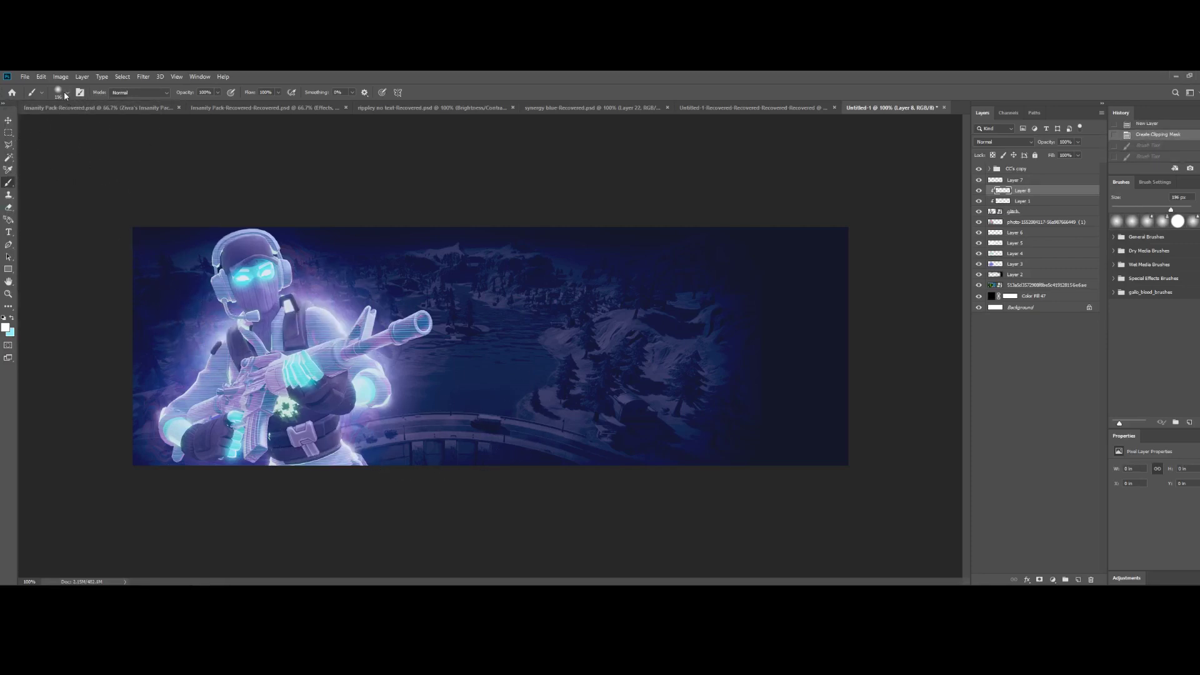
{"action": "left_click", "coordinate": [204, 329]}
{"action": "key", "text": "ctrl+z"}
{"action": "left_click", "coordinate": [333, 293]}
{"action": "key", "text": "ctrl+z"}
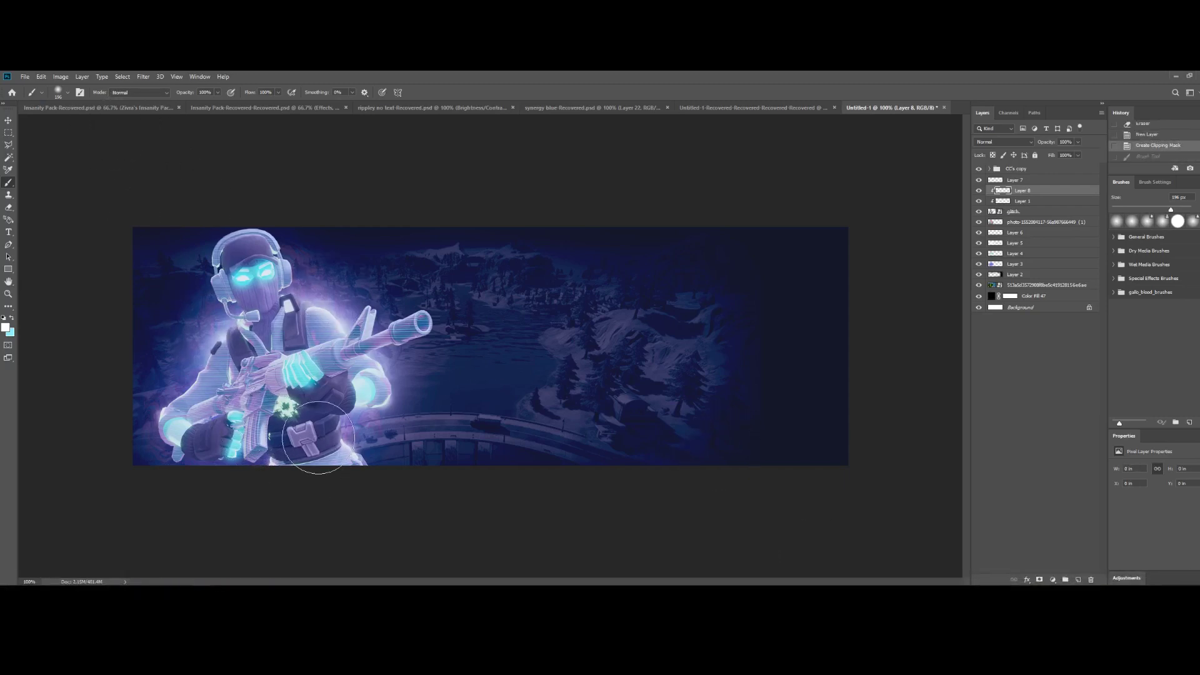
Paint large soft white dabs over the character's belt, gun hand and lower face on the clipped layer
{"action": "left_click", "coordinate": [319, 438]}
{"action": "left_click", "coordinate": [259, 378]}
{"action": "left_click", "coordinate": [283, 294]}
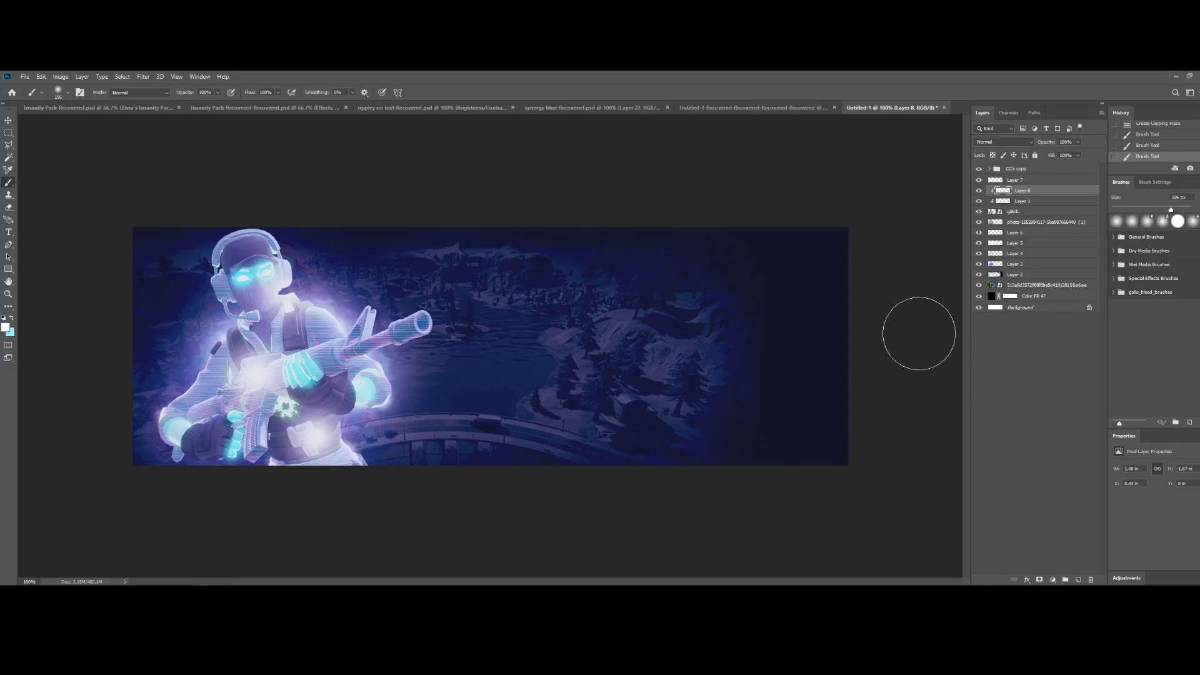
Blend the white highlight layer with Soft Light at 75% opacity, comparing the artwork with and without it
{"action": "left_click", "coordinate": [1003, 142]}
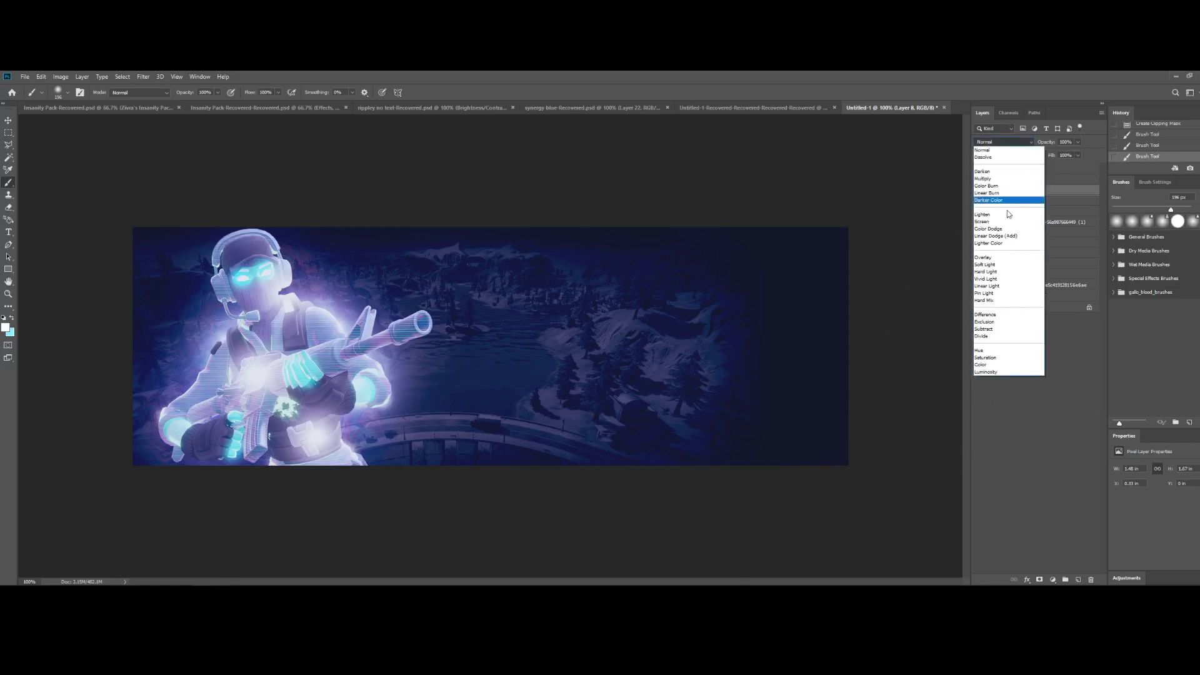
{"action": "left_click", "coordinate": [991, 265]}
{"action": "left_click", "coordinate": [979, 192]}
{"action": "left_click", "coordinate": [979, 194]}
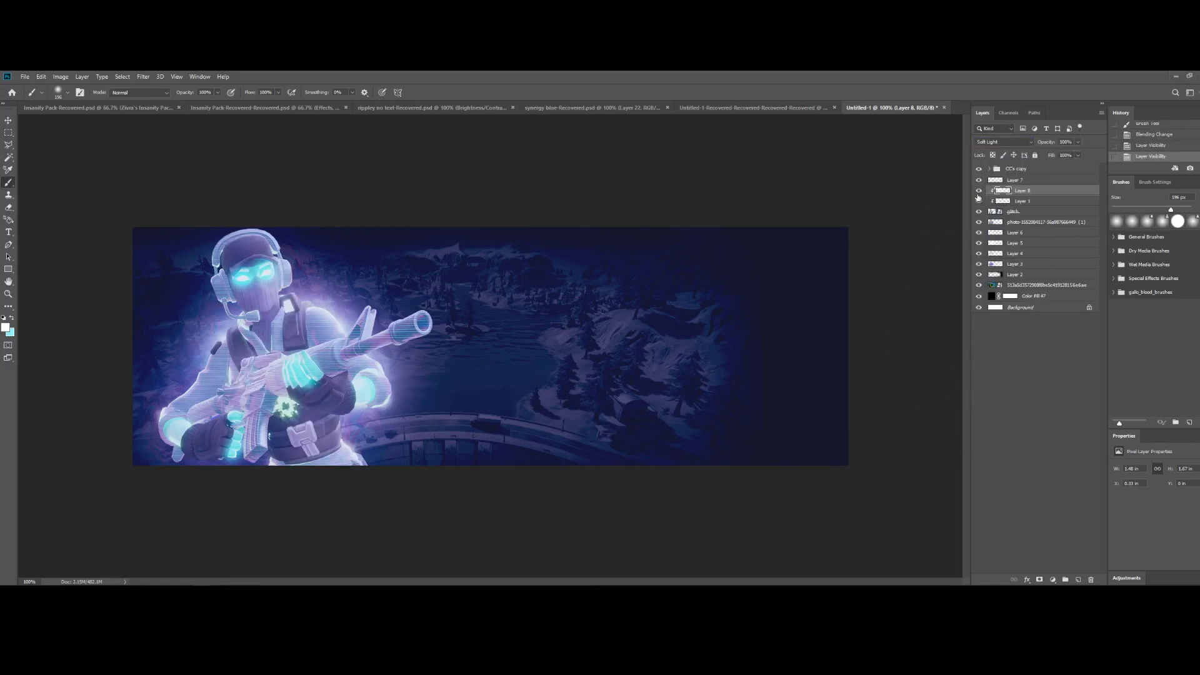
{"action": "left_click", "coordinate": [1078, 142]}
{"action": "left_click_drag", "start_coordinate": [1072, 153], "coordinate": [1068, 154]}
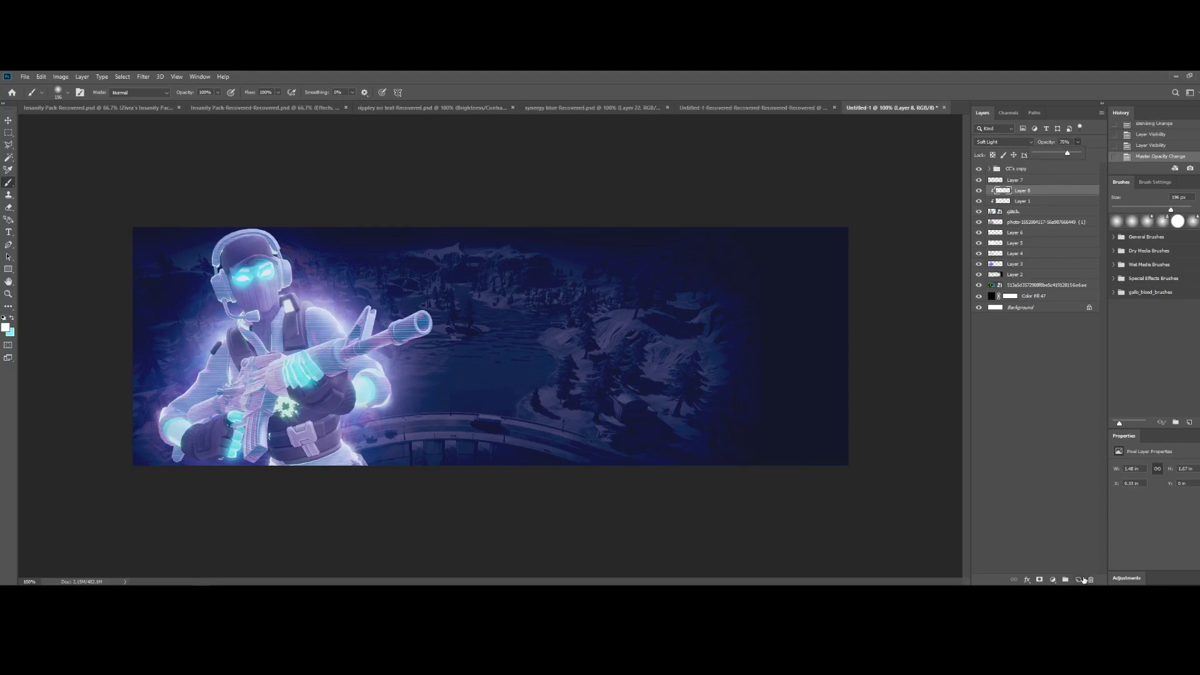
Add another clipped layer above Layer 8 and set the foreground colour to black
{"action": "left_click", "coordinate": [1081, 580]}
{"action": "left_click", "coordinate": [1028, 193], "text": "alt"}
{"action": "left_click", "coordinate": [978, 201]}
{"action": "left_click", "coordinate": [979, 202]}
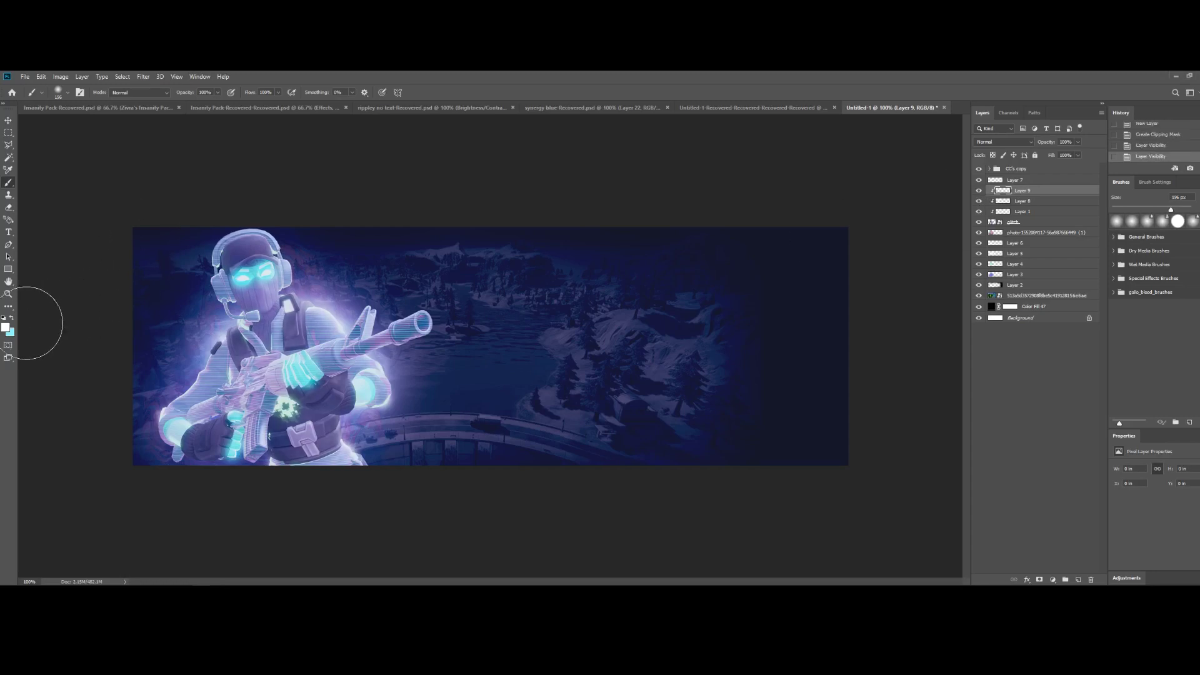
{"action": "left_click", "coordinate": [6, 327]}
{"action": "left_click", "coordinate": [63, 380]}
{"action": "left_click", "coordinate": [288, 256]}
{"action": "left_click", "coordinate": [186, 380]}
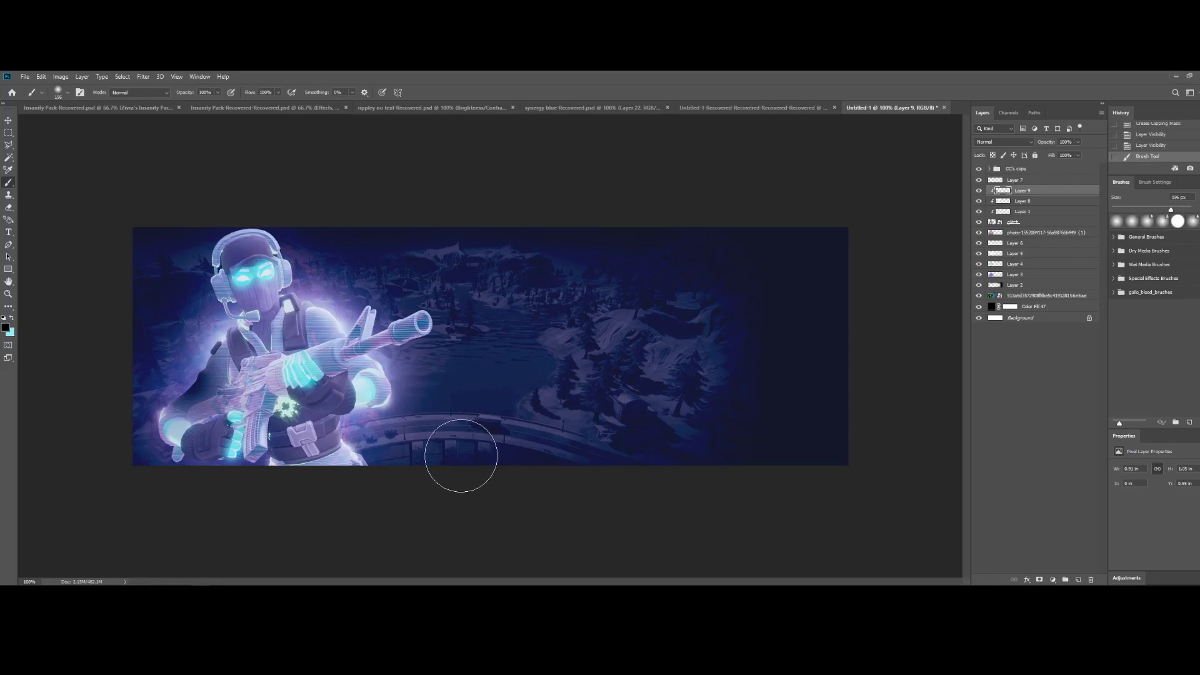
{"action": "key", "text": "ctrl+z"}
{"action": "left_click", "coordinate": [321, 473]}
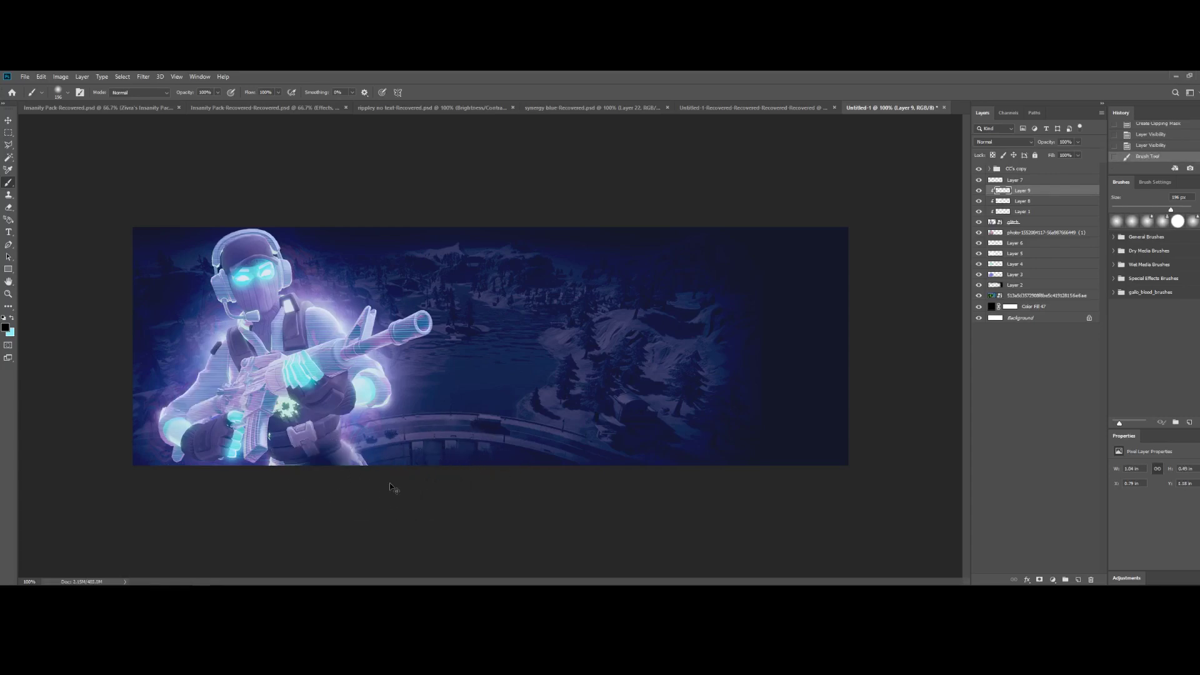
{"action": "key", "text": "ctrl+z"}
{"action": "left_click", "coordinate": [346, 471]}
{"action": "key", "text": "ctrl+z"}
Paint soft black shadows over the character's waist, belt, chest and the shoulder beside the headset microphone
{"action": "left_click", "coordinate": [319, 481]}
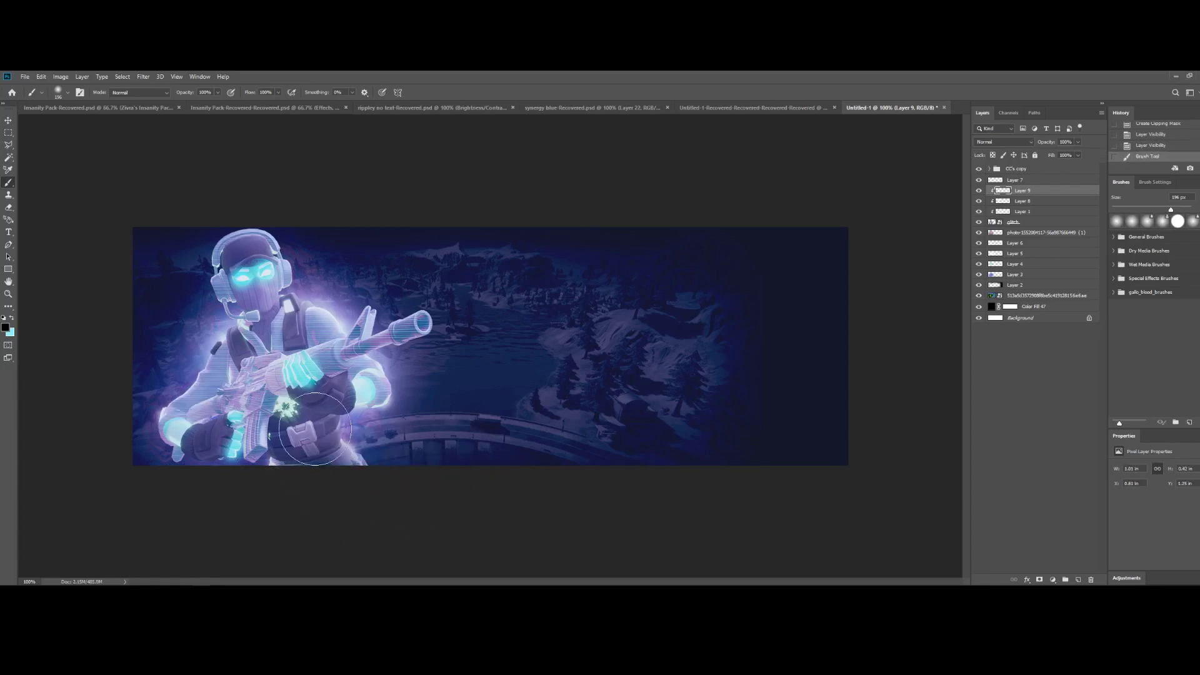
{"action": "left_click", "coordinate": [316, 429]}
{"action": "left_click_drag", "start_coordinate": [237, 375], "coordinate": [242, 338]}
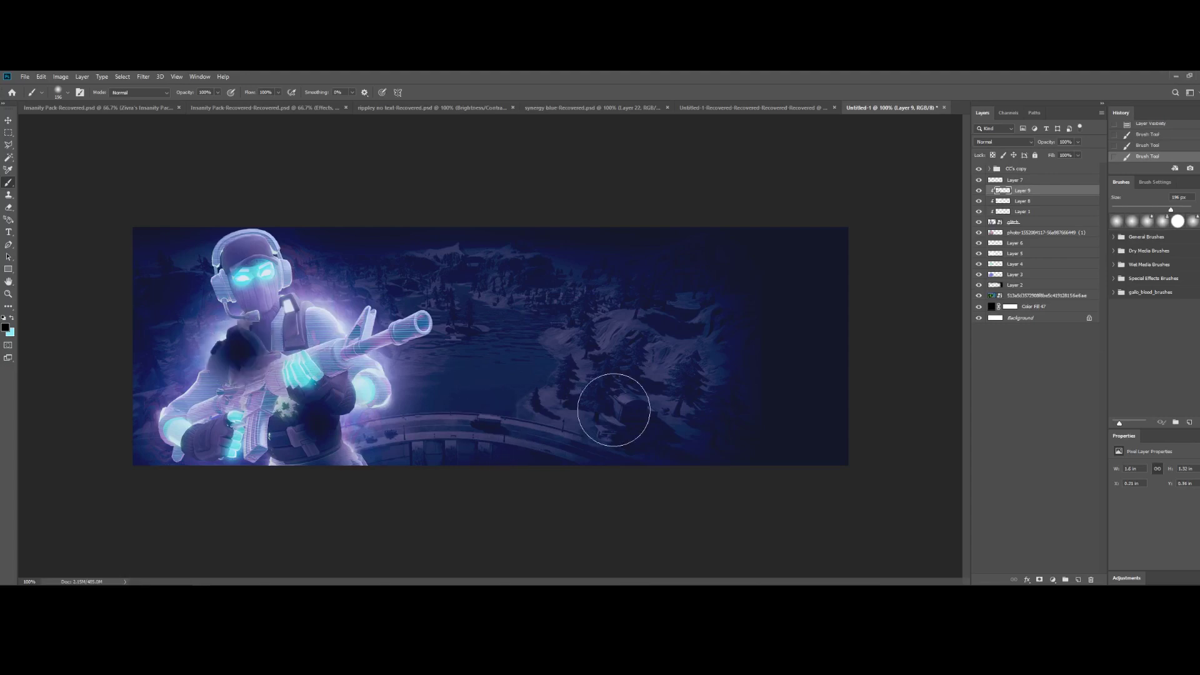
{"action": "left_click_drag", "start_coordinate": [201, 255], "coordinate": [197, 321]}
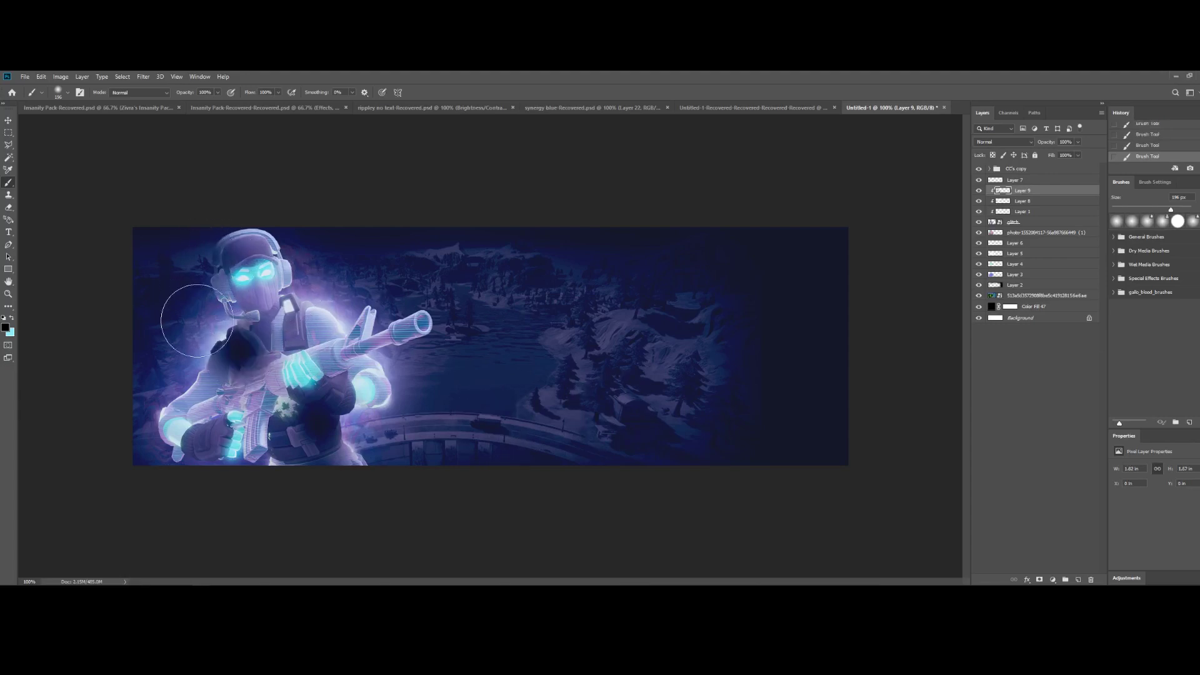
{"action": "left_click", "coordinate": [196, 308]}
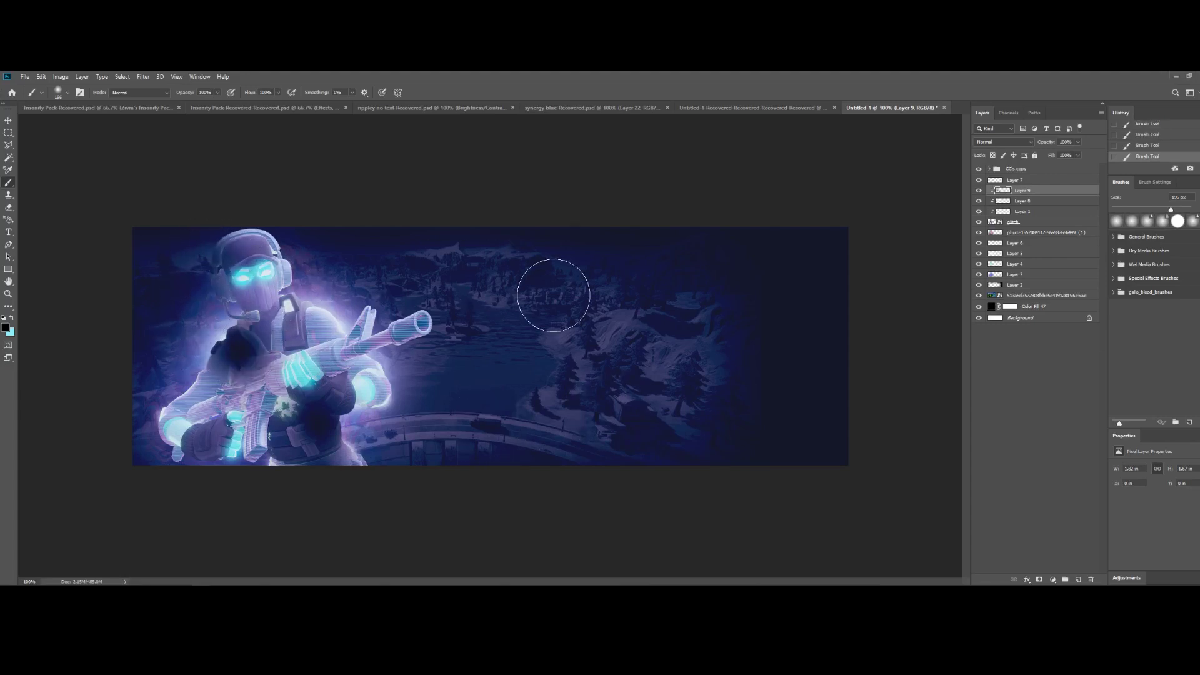
Set the black shadow layer's blend mode to Soft Light
{"action": "left_click", "coordinate": [997, 142]}
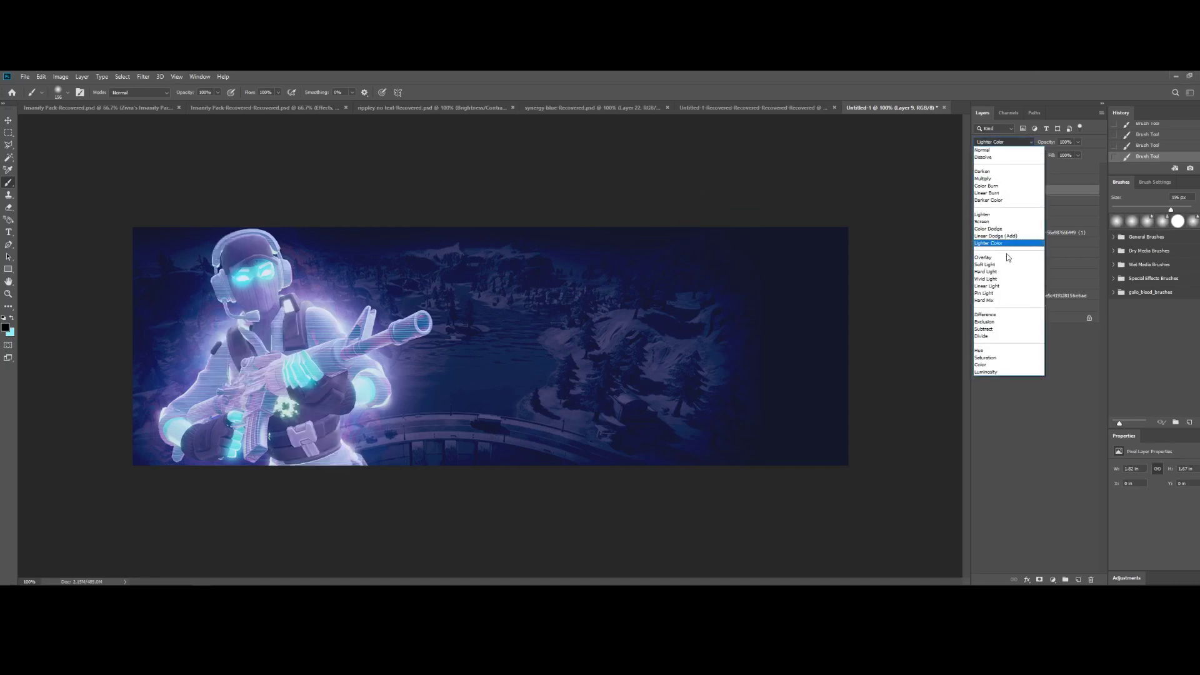
{"action": "left_click", "coordinate": [988, 264]}
{"action": "left_click", "coordinate": [1001, 142]}
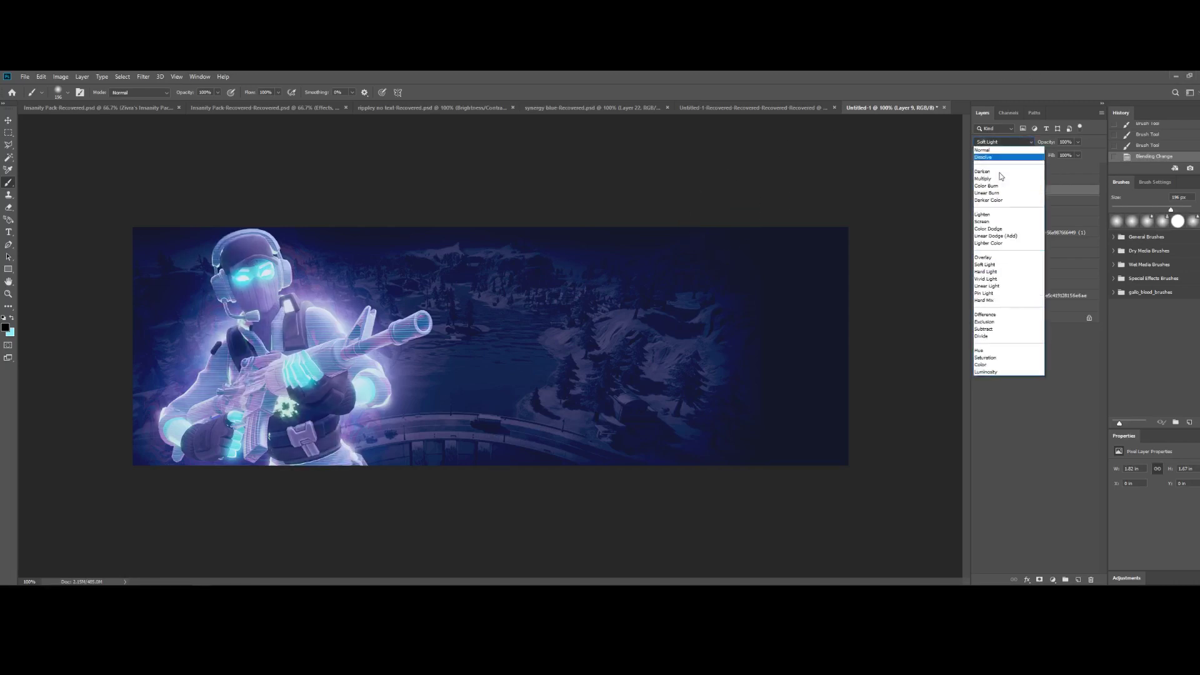
{"action": "left_click", "coordinate": [988, 265]}
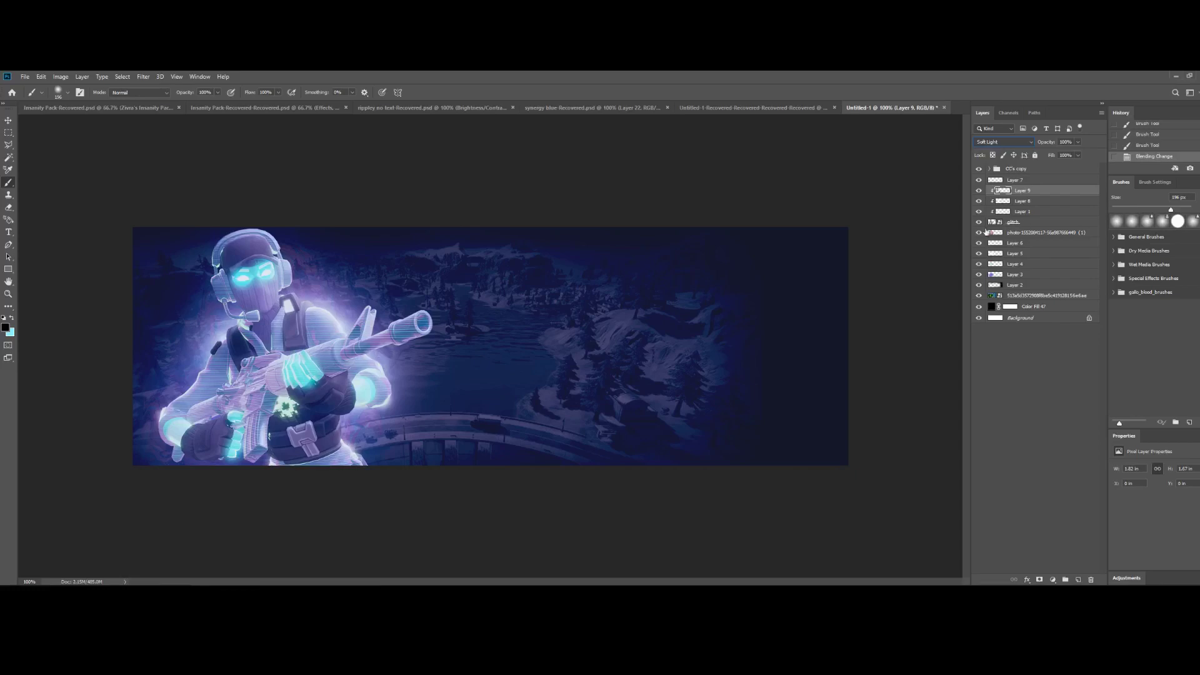
Darken the rifle barrel with a soft black brush dab on the shadow layer
{"action": "left_click", "coordinate": [324, 328]}
{"action": "key", "text": "ctrl+z"}
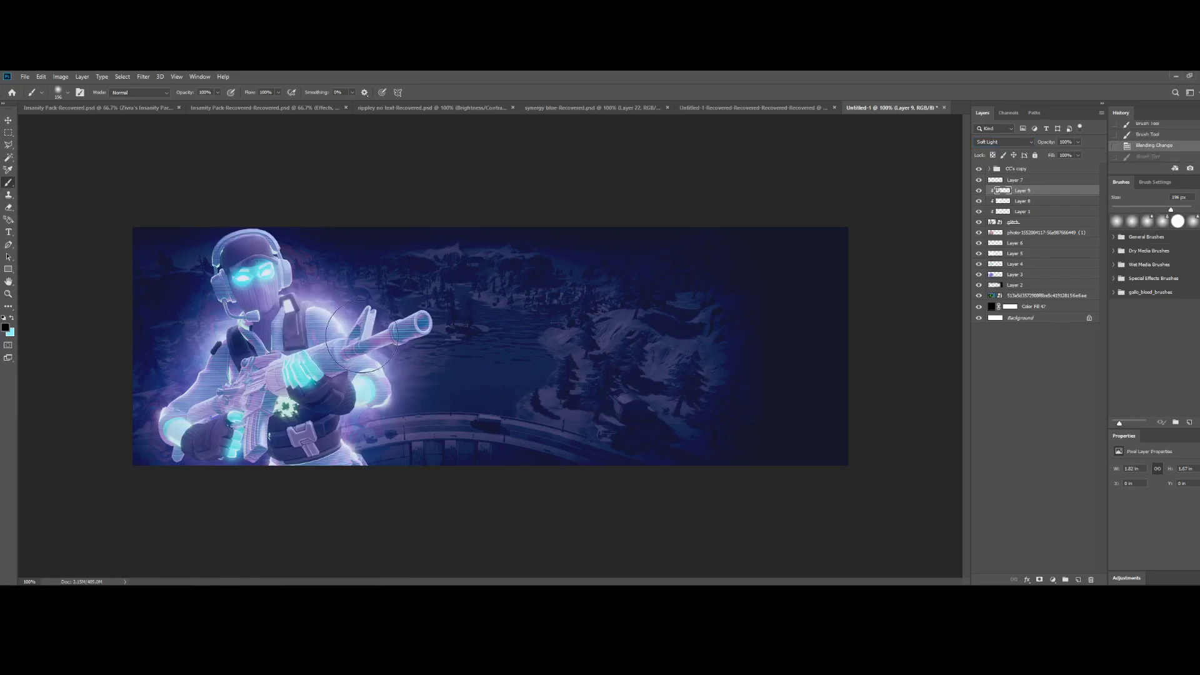
{"action": "left_click", "coordinate": [335, 364]}
{"action": "key", "text": "ctrl+z"}
{"action": "left_click", "coordinate": [416, 337]}
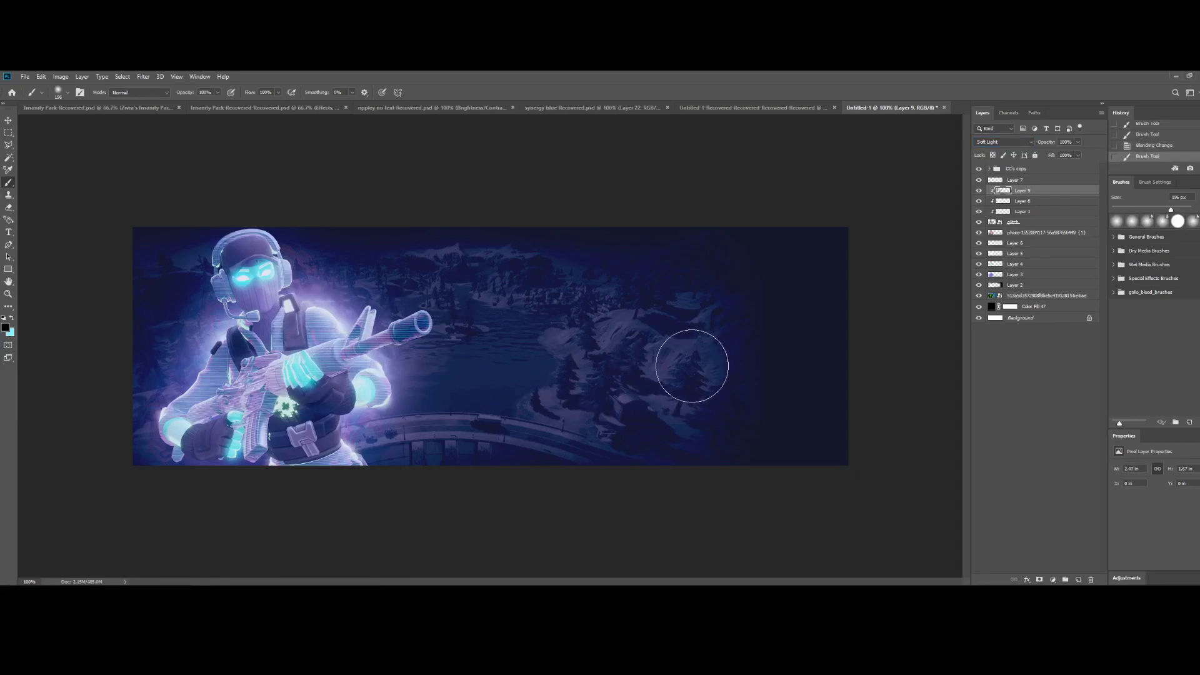
Try black shadow dabs on the hands and chest, keeping only those near the lower edge by the trigger-hand elbow
{"action": "left_click", "coordinate": [251, 400]}
{"action": "key", "text": "ctrl+z"}
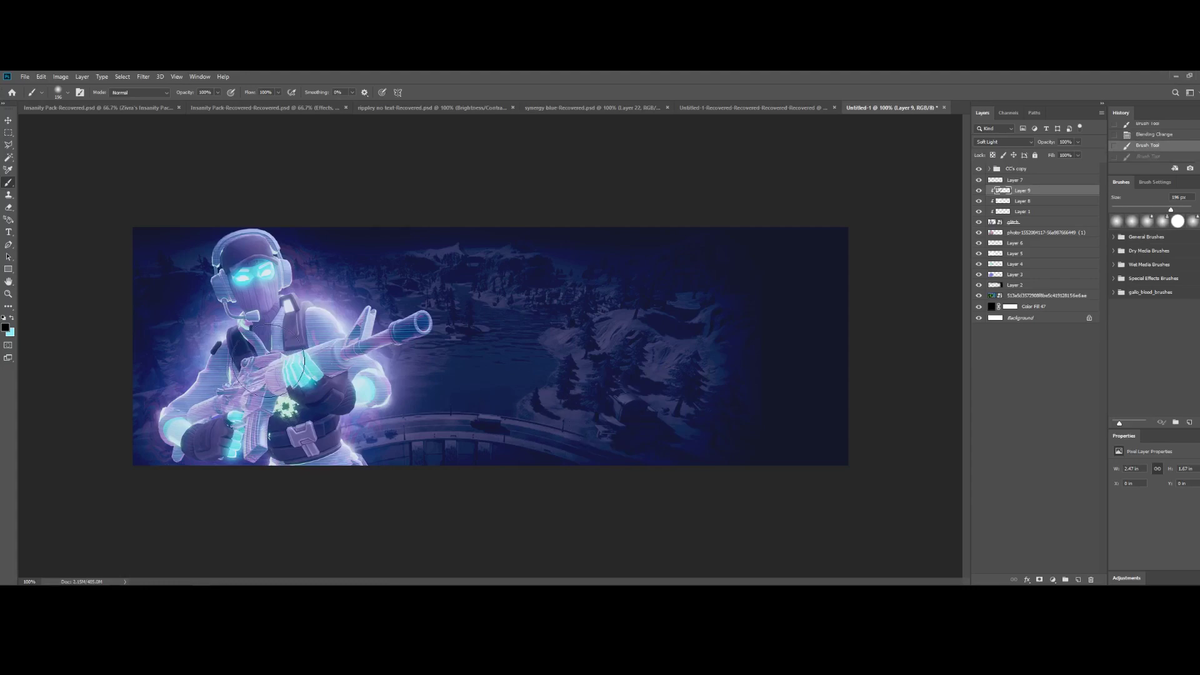
{"action": "left_click", "coordinate": [284, 348]}
{"action": "key", "text": "ctrl+z"}
{"action": "left_click", "coordinate": [212, 470]}
{"action": "key", "text": "ctrl+z"}
{"action": "left_click", "coordinate": [151, 467]}
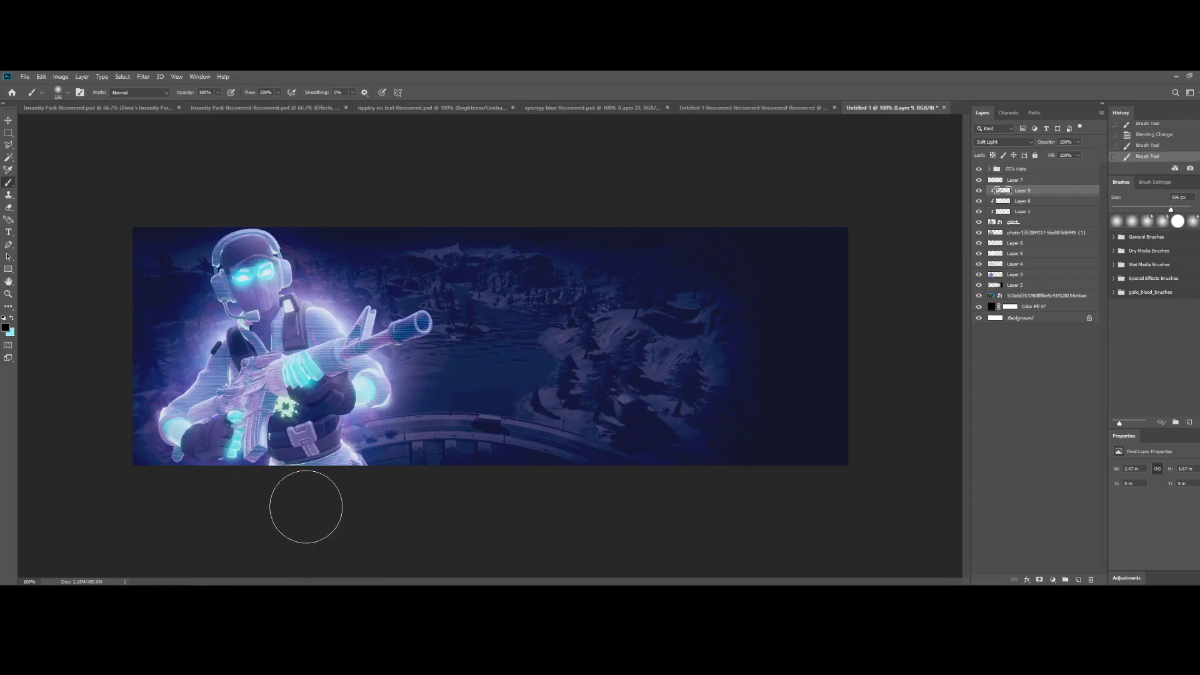
{"action": "left_click", "coordinate": [171, 481]}
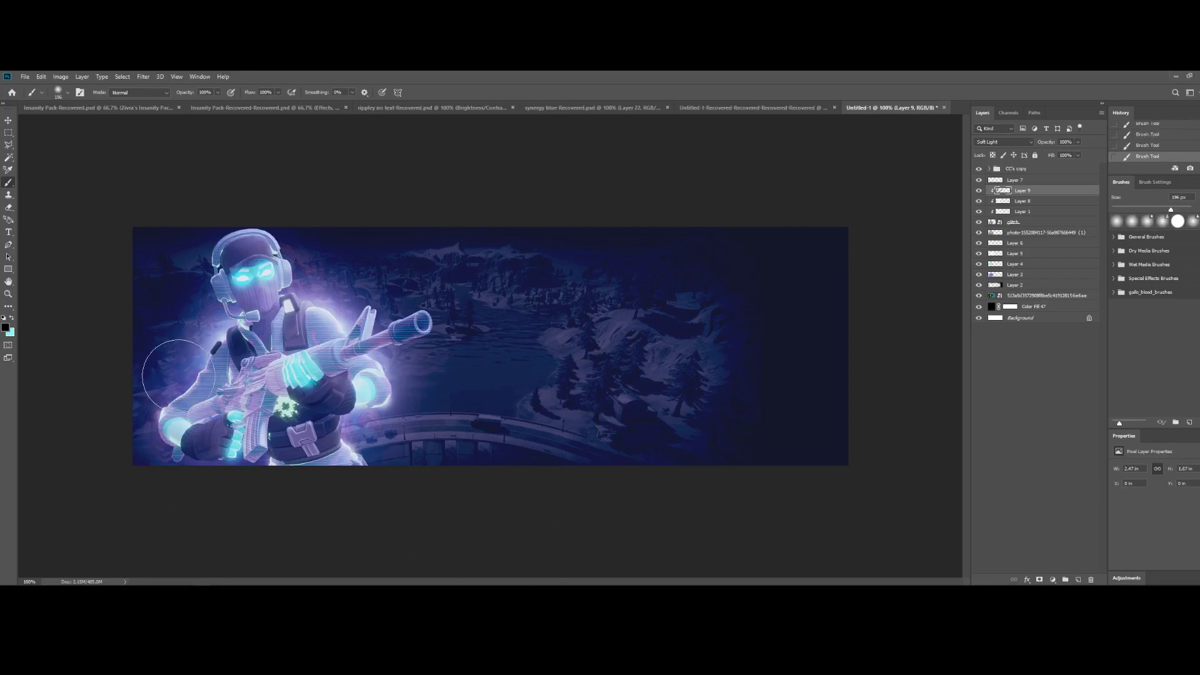
Undo the last shadow dab and lower the shadow layer's opacity to about 82%
{"action": "key", "text": "ctrl+z"}
{"action": "left_click", "coordinate": [193, 232]}
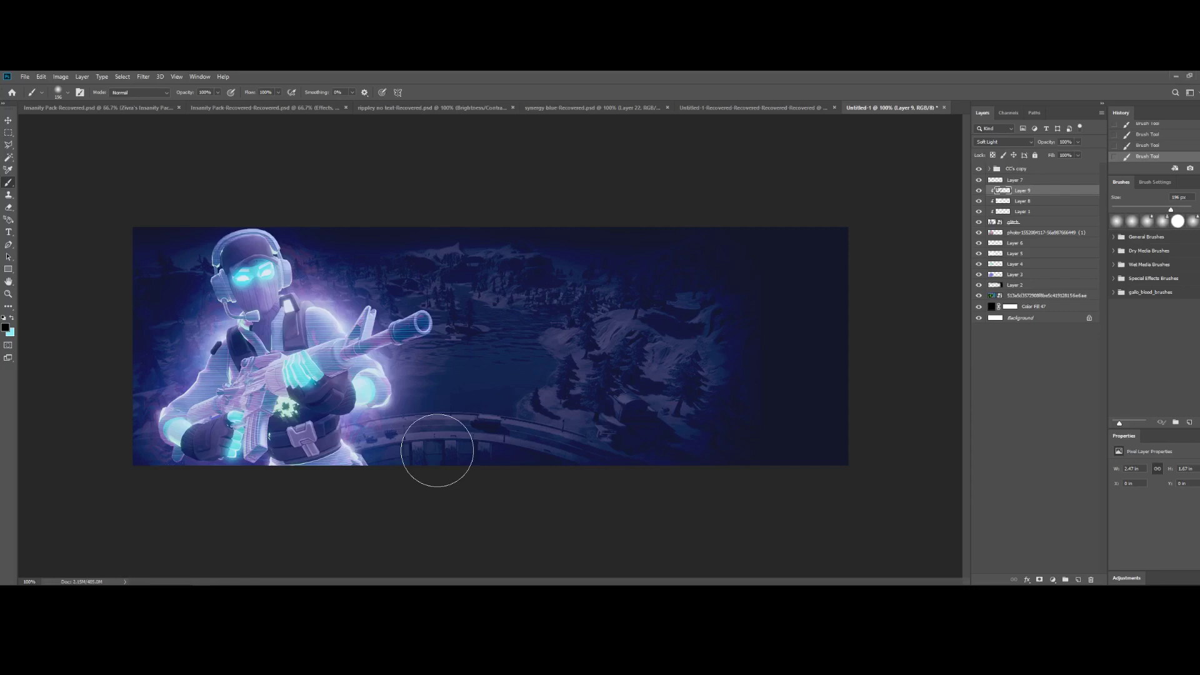
{"action": "left_click", "coordinate": [979, 191]}
{"action": "left_click", "coordinate": [980, 191]}
{"action": "left_click", "coordinate": [1077, 143]}
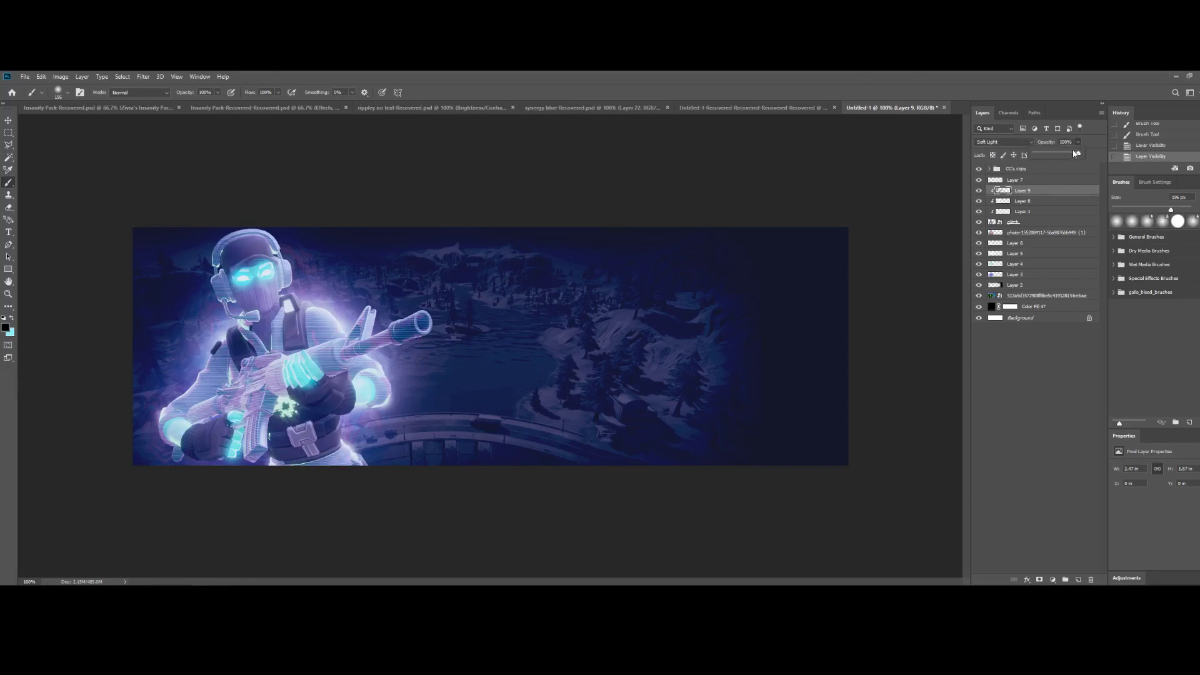
{"action": "left_click_drag", "start_coordinate": [1070, 156], "coordinate": [1071, 156]}
{"action": "key", "text": "v"}
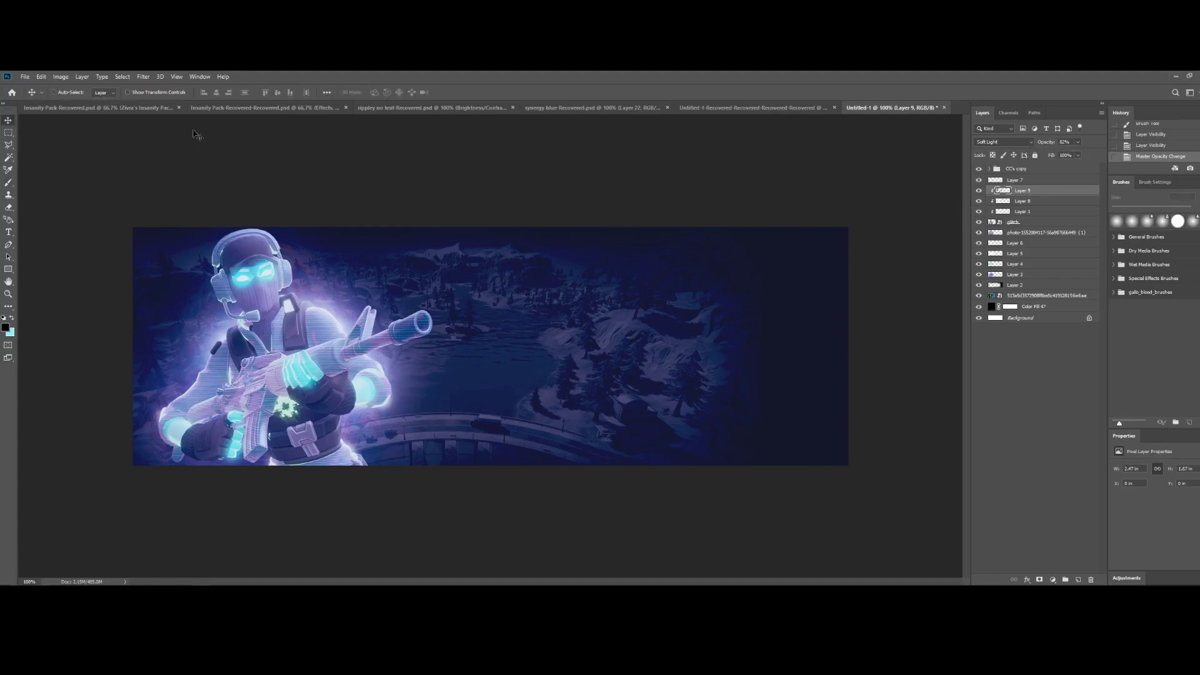
Compare the character with and without its three clipped highlight, glow and shadow layers
{"action": "left_click", "coordinate": [1022, 212]}
{"action": "left_click", "coordinate": [1022, 191], "text": "shift"}
{"action": "left_click", "coordinate": [979, 190]}
{"action": "left_click", "coordinate": [980, 202]}
{"action": "left_click", "coordinate": [980, 212]}
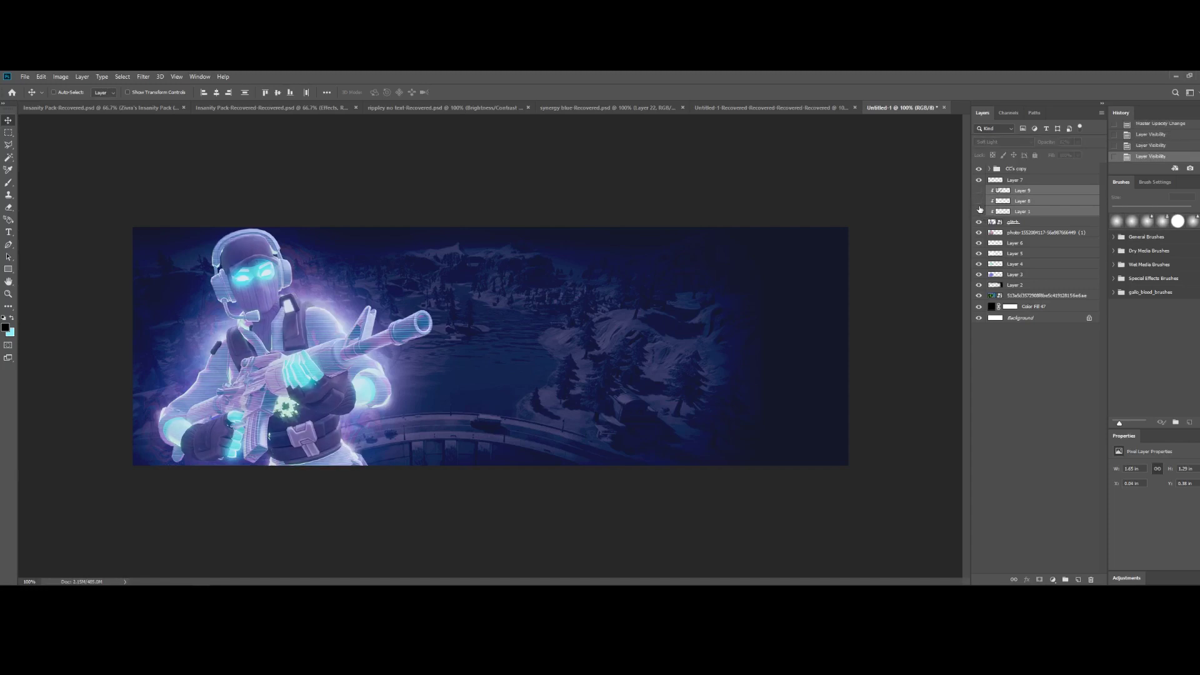
{"action": "left_click", "coordinate": [1001, 201]}
{"action": "left_click", "coordinate": [979, 201]}
{"action": "left_click", "coordinate": [980, 190]}
{"action": "left_click", "coordinate": [979, 213]}
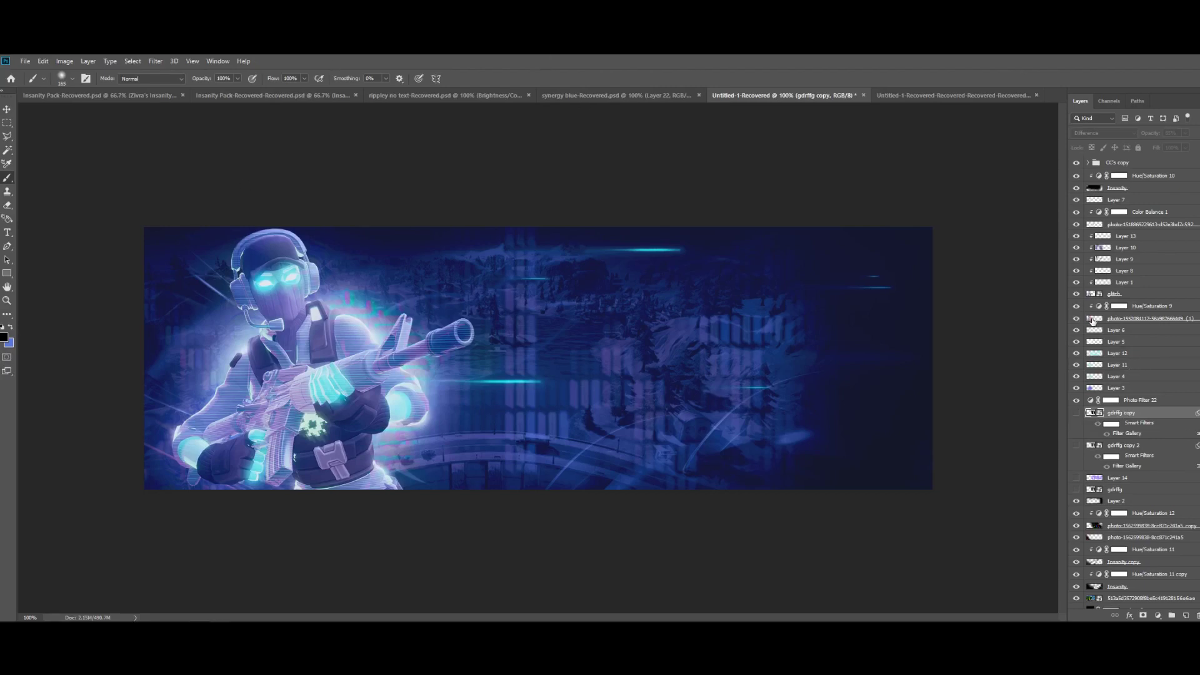
Create a new empty layer directly above the Color Balance 1 adjustment layer
{"action": "left_click", "coordinate": [1079, 319]}
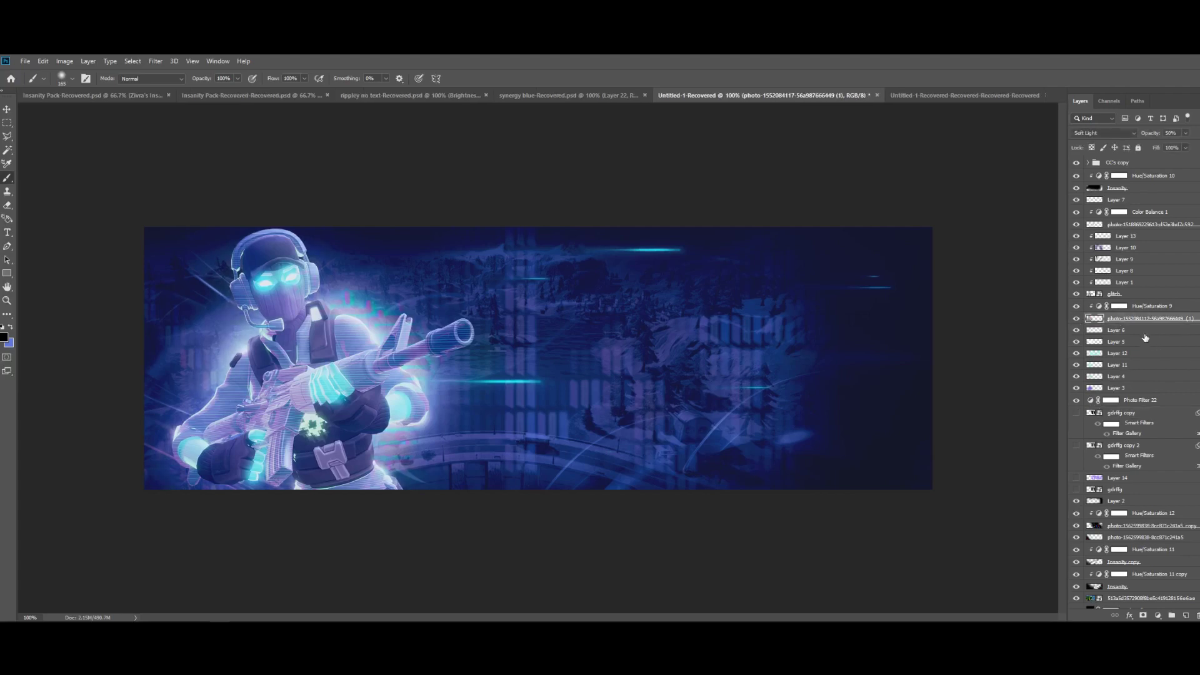
{"action": "left_click", "coordinate": [1119, 294]}
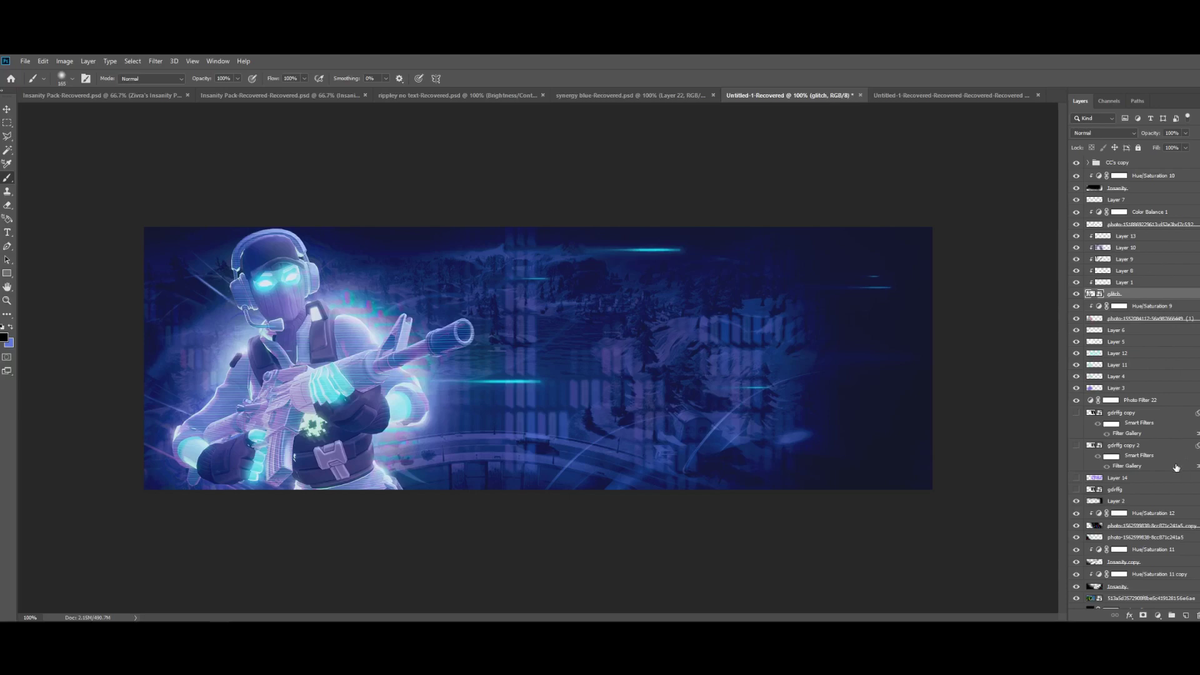
{"action": "left_click", "coordinate": [1119, 211]}
{"action": "left_click", "coordinate": [1187, 616]}
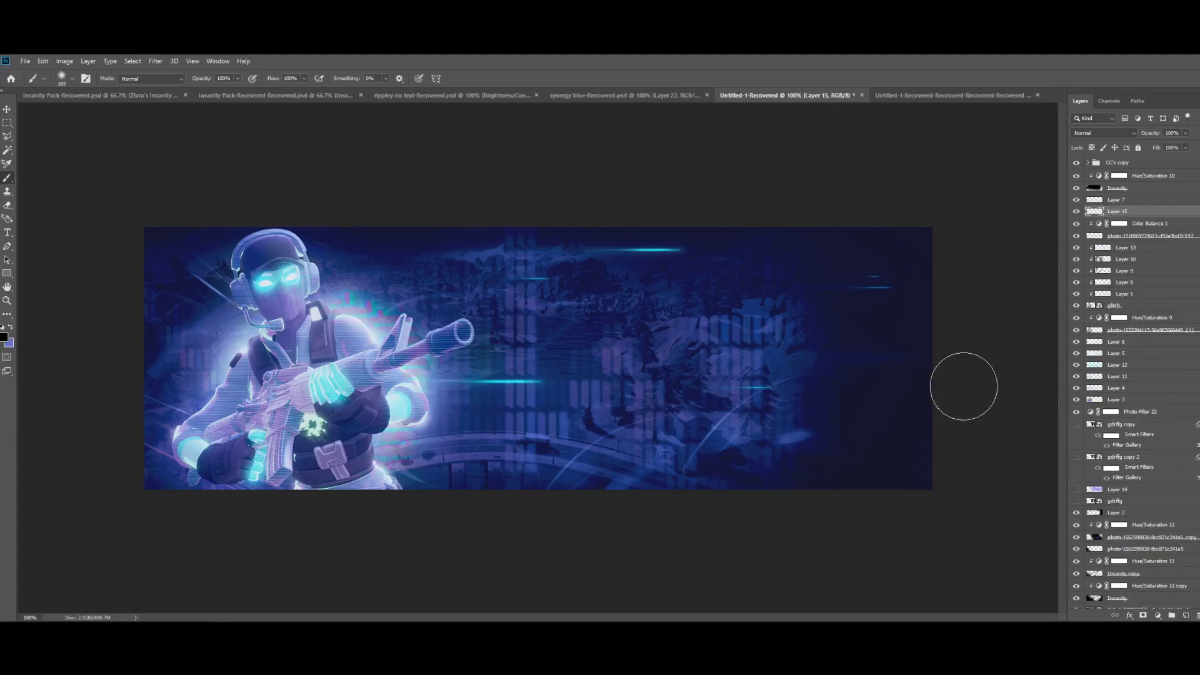
{"action": "left_click", "coordinate": [1125, 211], "text": "alt"}
Set the foreground colour to the blue-violet 6a4cea
{"action": "key", "text": "x"}
{"action": "key", "text": "ctrl+z"}
{"action": "left_click", "coordinate": [5, 339]}
{"action": "left_click_drag", "start_coordinate": [174, 242], "coordinate": [652, 205]}
{"action": "left_click_drag", "start_coordinate": [693, 290], "coordinate": [690, 268]}
{"action": "left_click", "coordinate": [635, 239]}
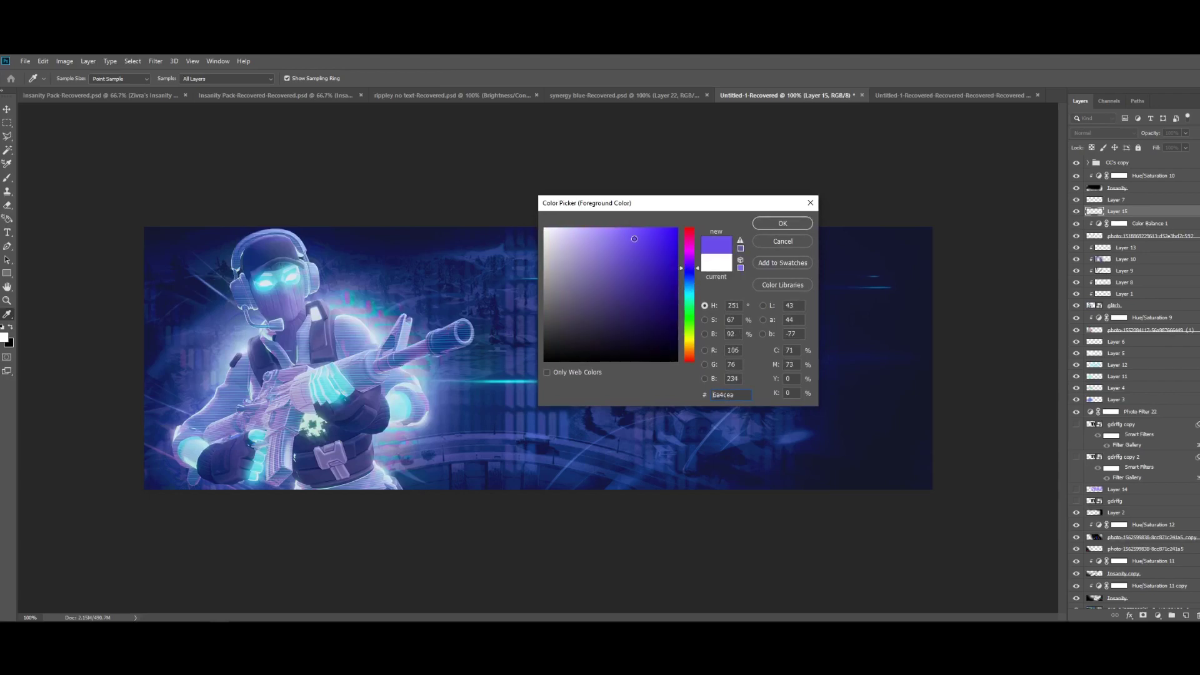
{"action": "left_click", "coordinate": [757, 223]}
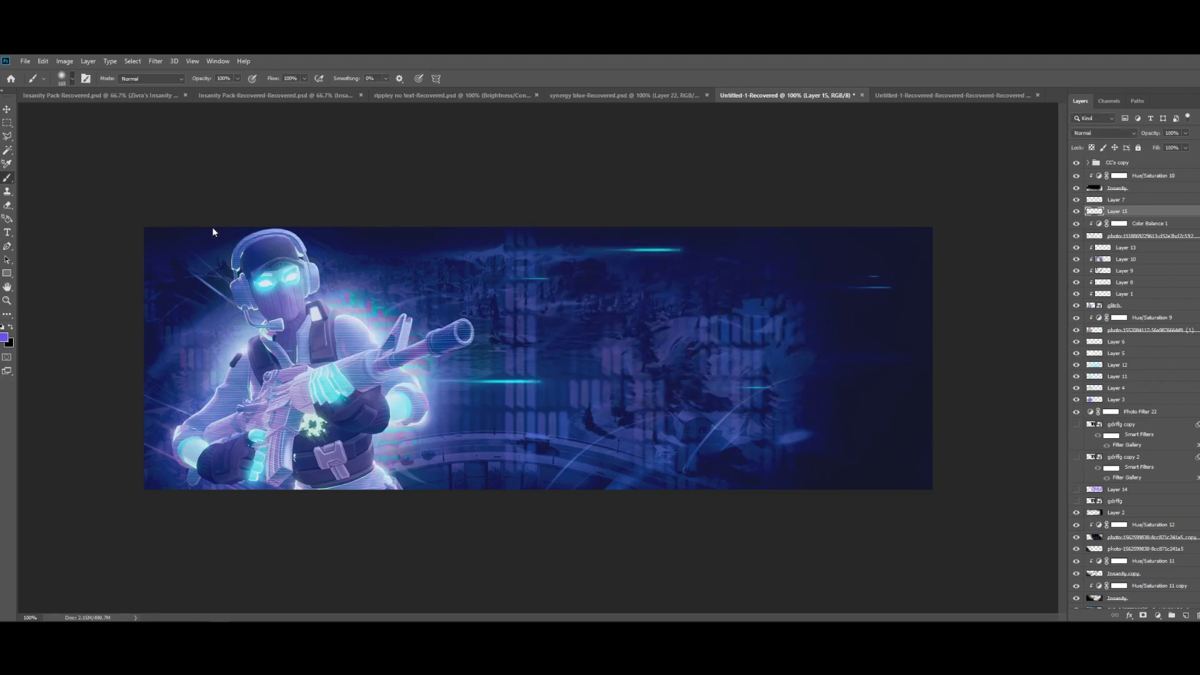
Try a blue-violet stroke with a smaller soft brush across the shoulder above the rifle
{"action": "left_click", "coordinate": [68, 82]}
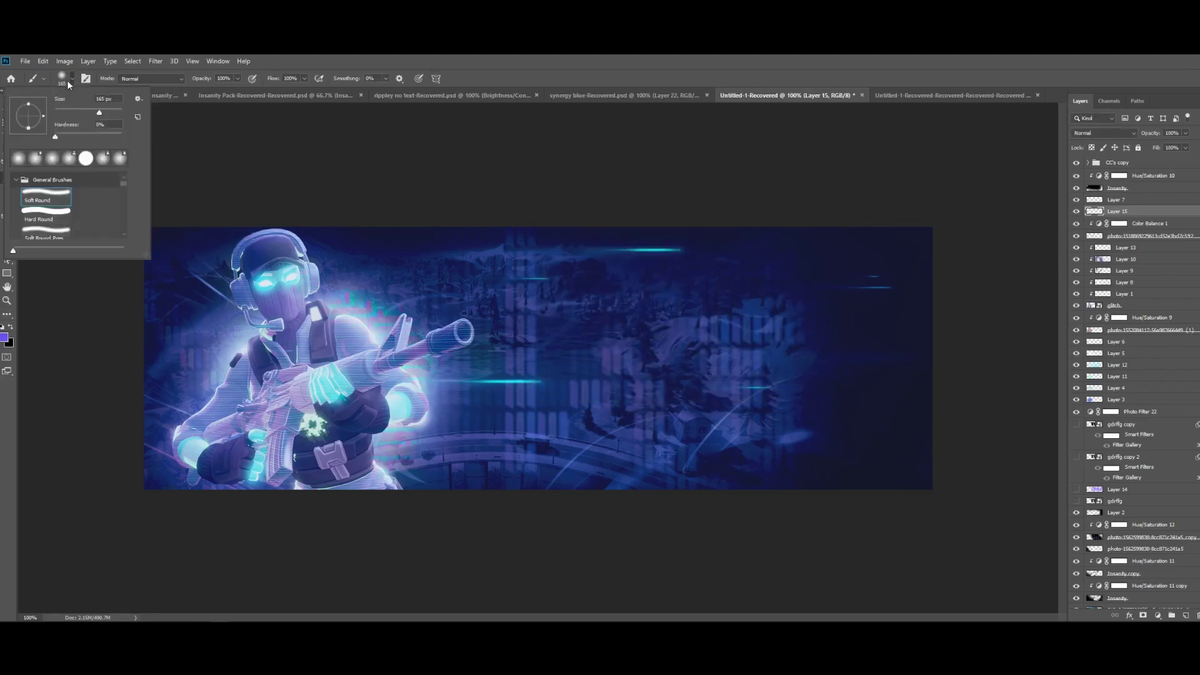
{"action": "left_click_drag", "start_coordinate": [87, 115], "coordinate": [84, 115]}
{"action": "left_click_drag", "start_coordinate": [350, 306], "coordinate": [389, 342]}
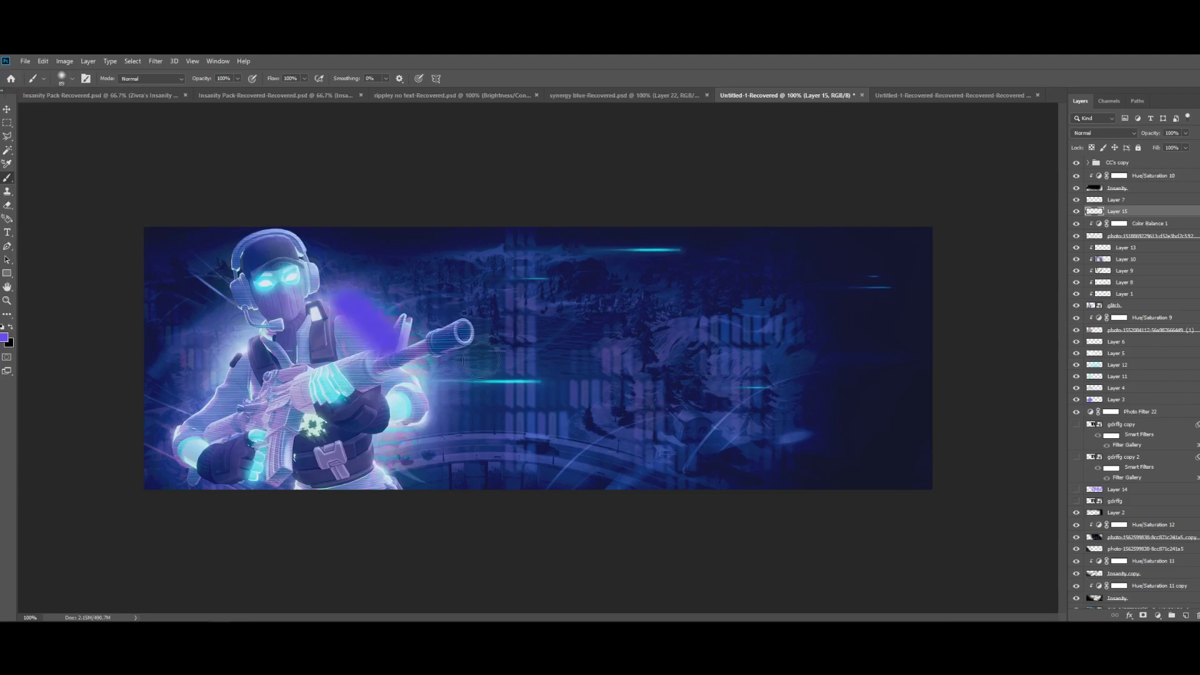
{"action": "key", "text": "ctrl+z"}
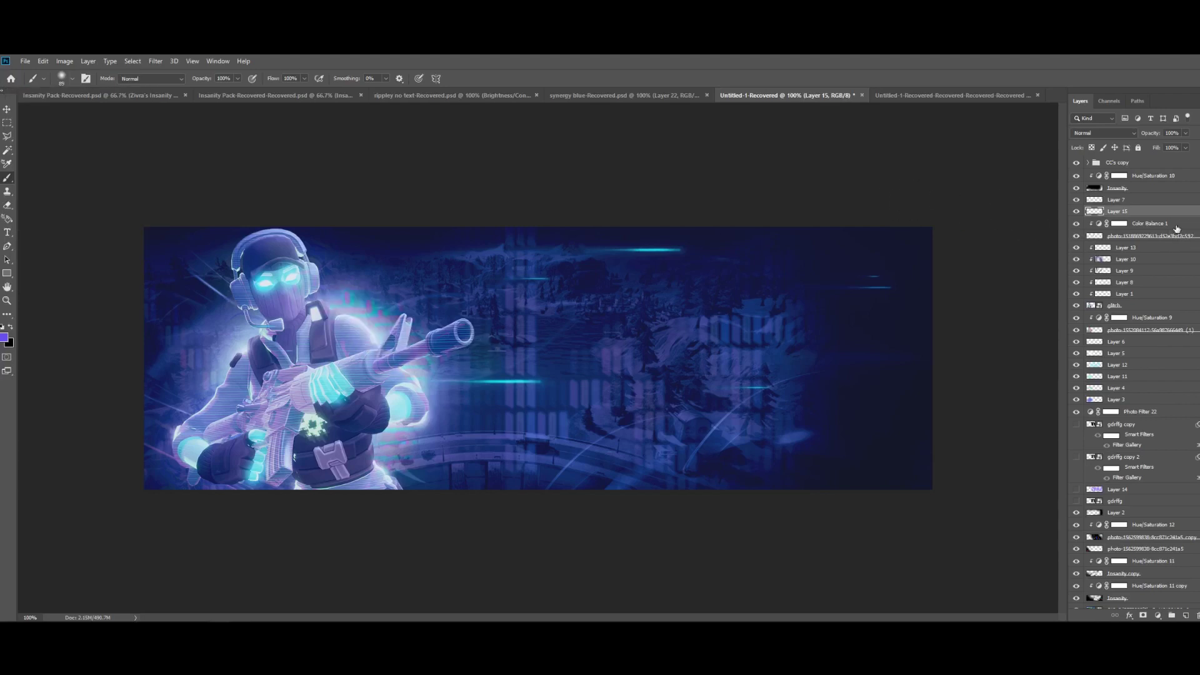
Move the new layer into the stack of layers clipped to the glitch character layer
{"action": "left_click", "coordinate": [1176, 215], "text": "alt"}
{"action": "left_click_drag", "start_coordinate": [1141, 213], "coordinate": [1155, 243]}
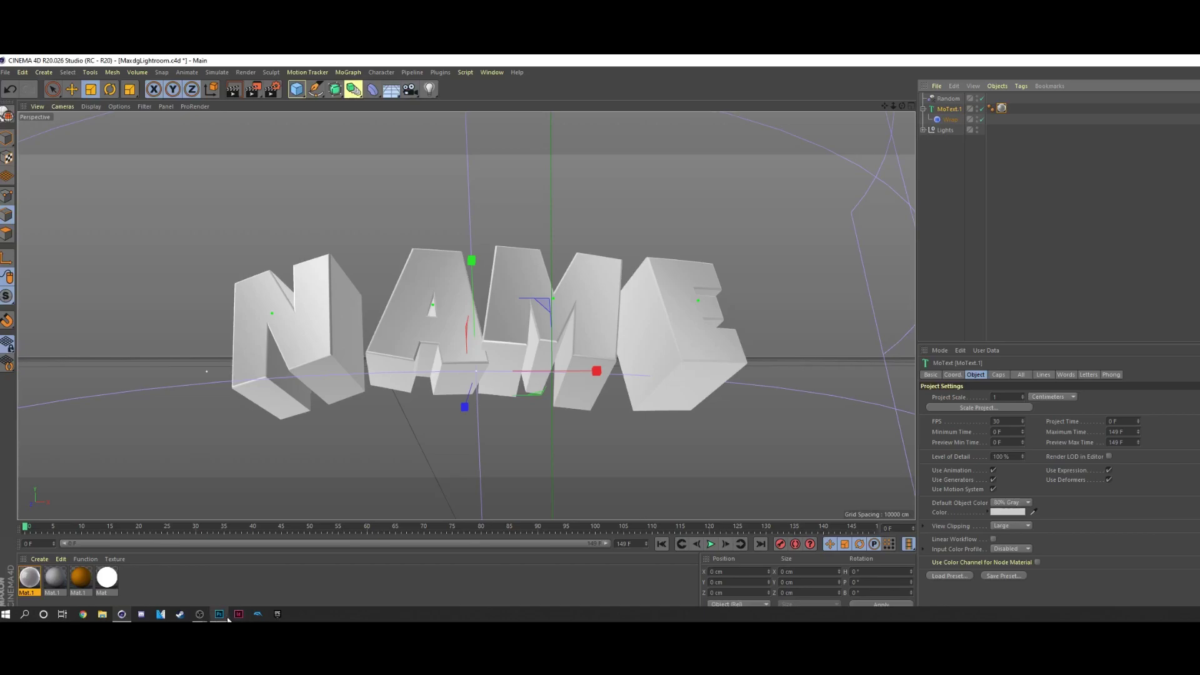
Switch to Cinema 4D and recolour the orange material to light cyan with hue 178°, saturation 54% and value 100%
{"action": "left_click", "coordinate": [220, 615]}
{"action": "key", "text": "alt+Tab"}
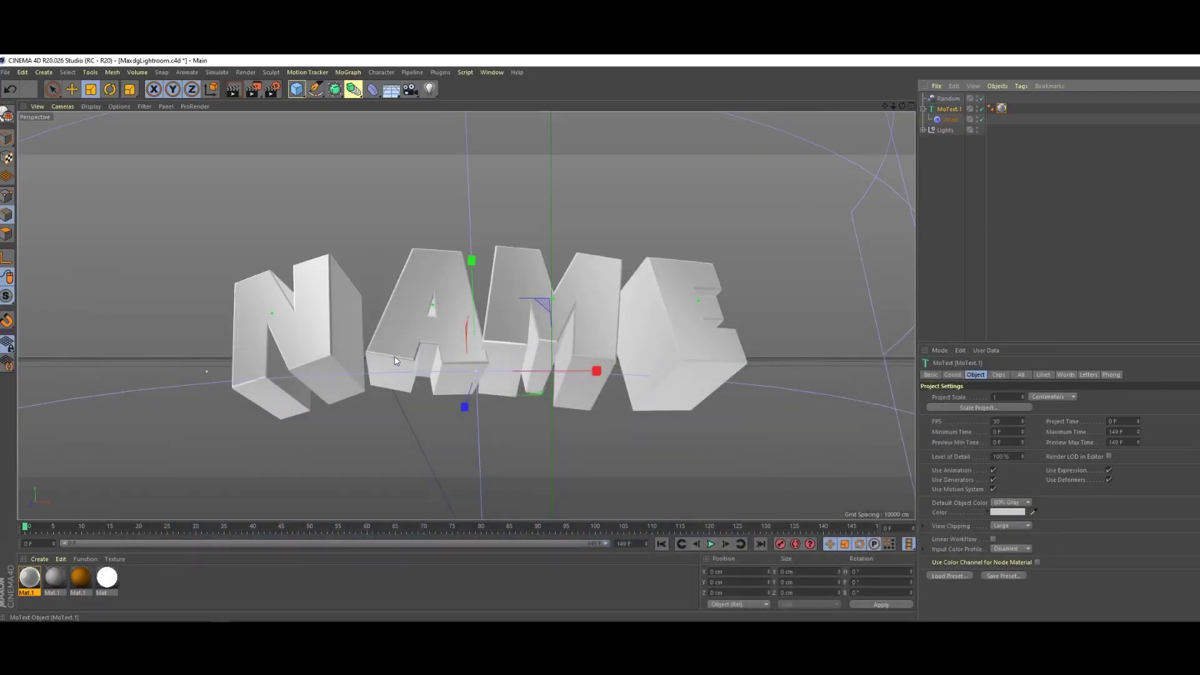
{"action": "left_click", "coordinate": [806, 355]}
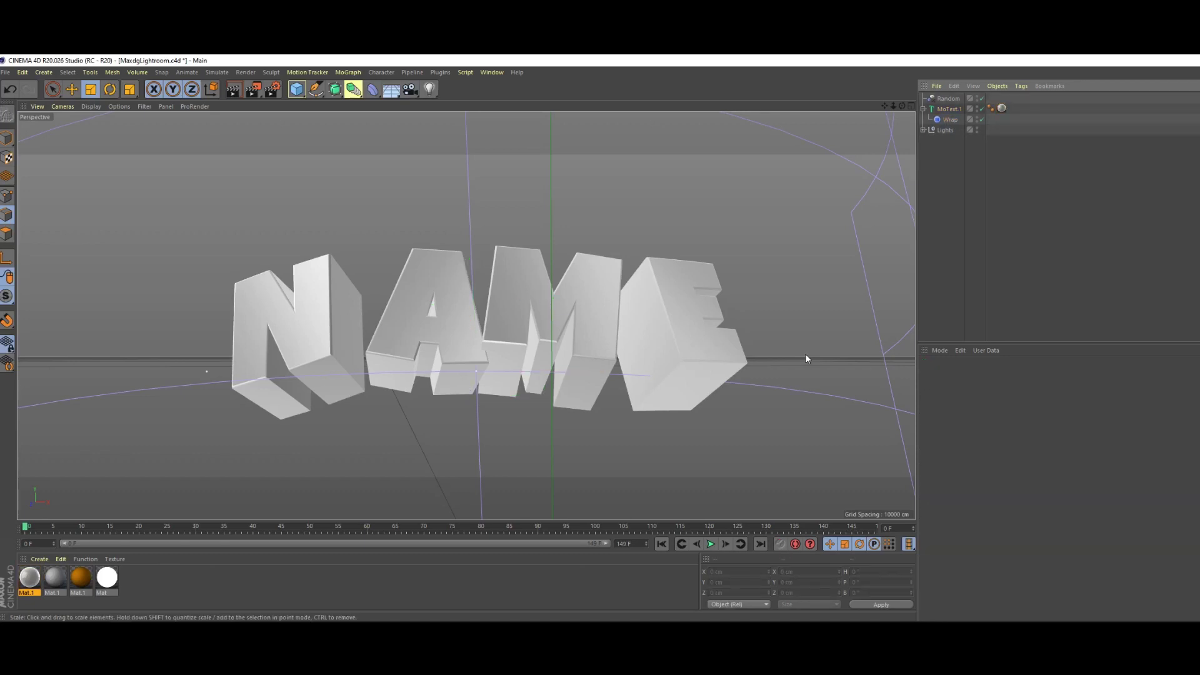
{"action": "left_click", "coordinate": [80, 577]}
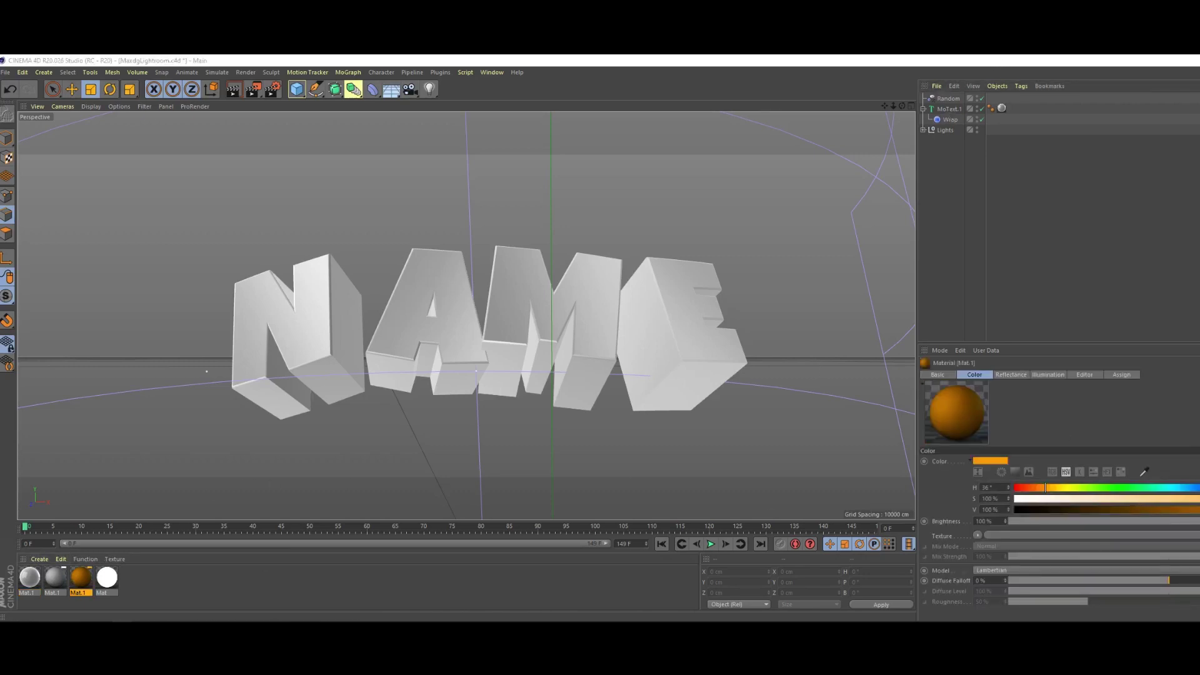
{"action": "left_click", "coordinate": [1199, 488]}
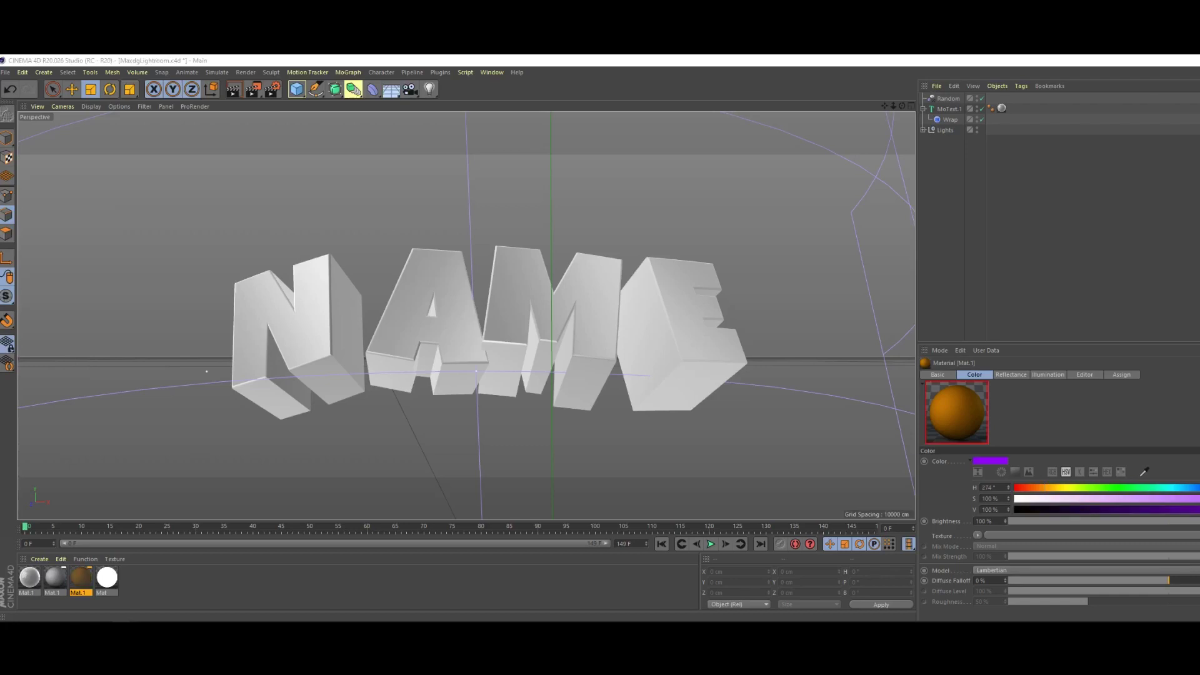
{"action": "left_click", "coordinate": [1165, 488]}
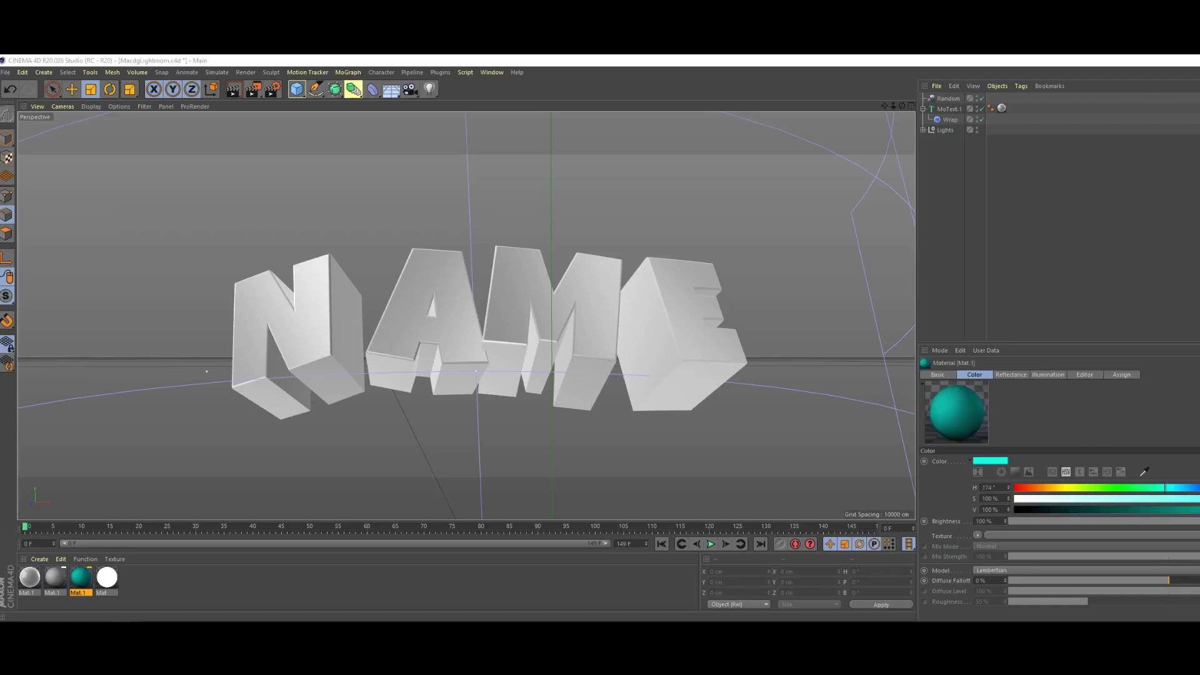
{"action": "left_click", "coordinate": [1198, 498]}
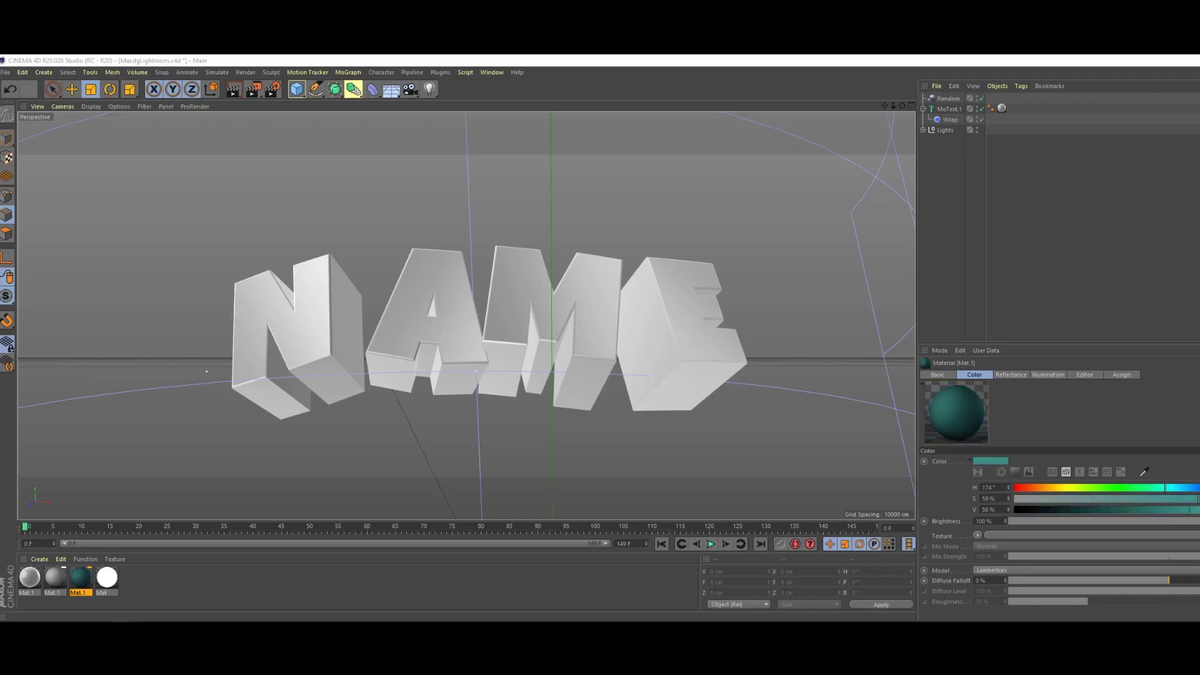
{"action": "mouse_move", "coordinate": [1198, 499]}
{"action": "left_mouse_down"}
{"action": "mouse_move", "coordinate": [1091, 498]}
{"action": "mouse_move", "coordinate": [1196, 498]}
{"action": "left_mouse_up"}
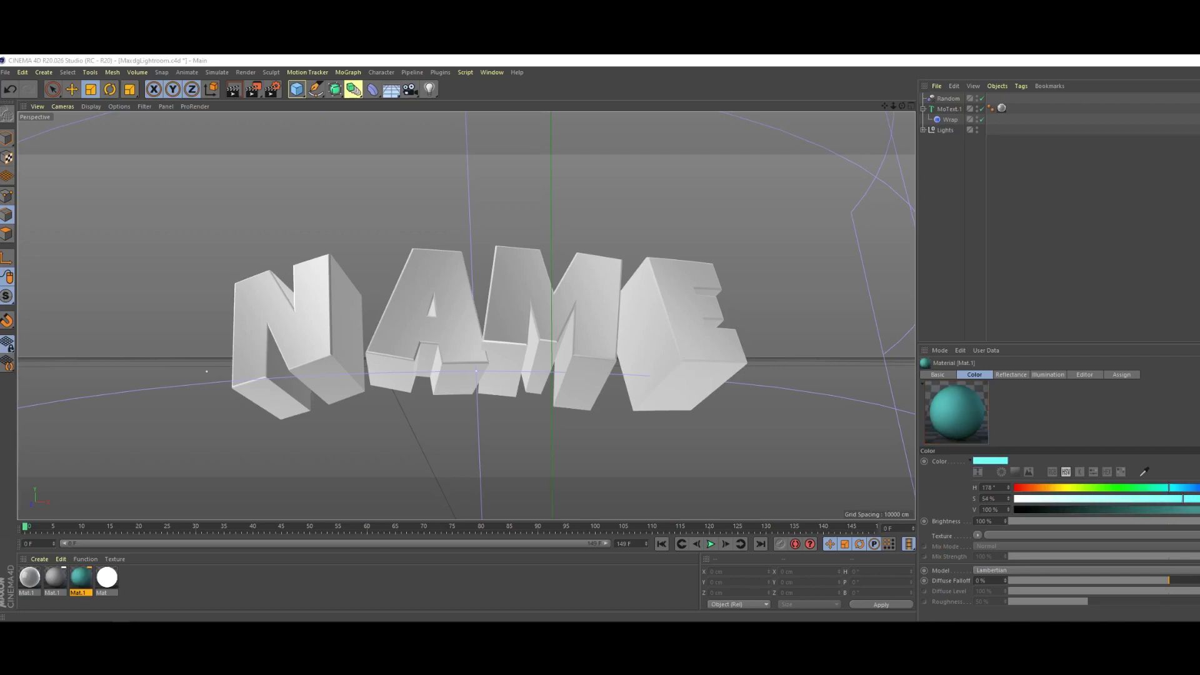
Apply the cyan material to the MoText object and delete its previous grey material tag
{"action": "left_click_drag", "start_coordinate": [82, 578], "coordinate": [993, 108]}
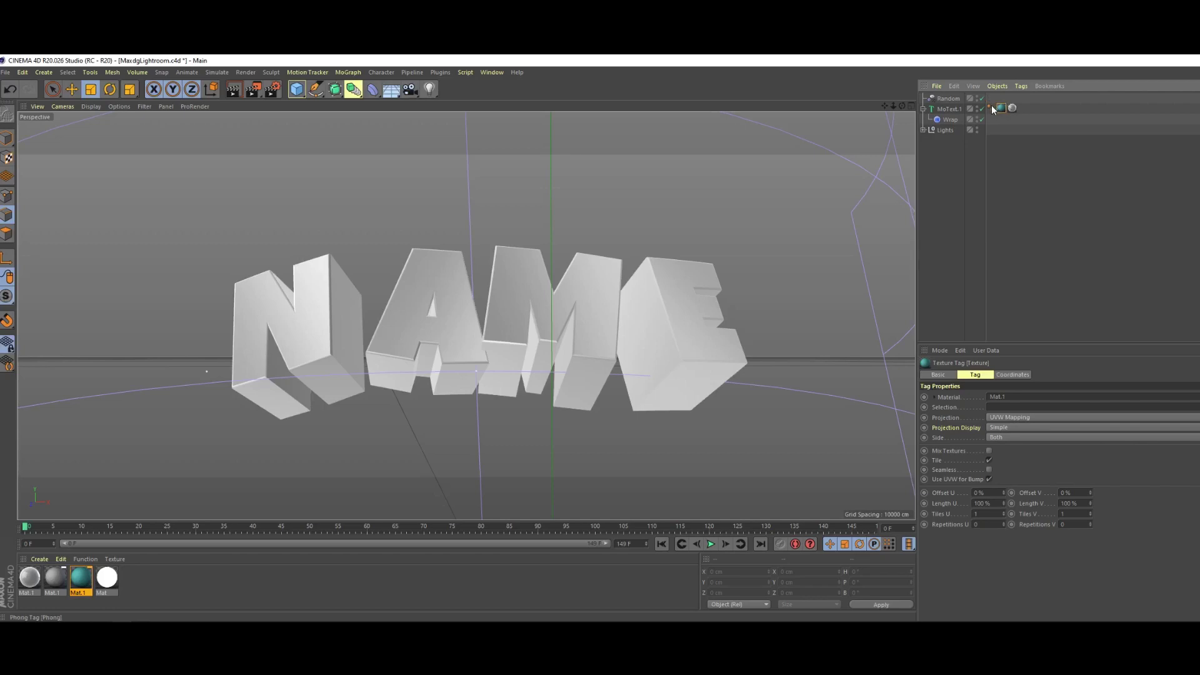
{"action": "left_click", "coordinate": [1012, 107]}
{"action": "key", "text": "Delete"}
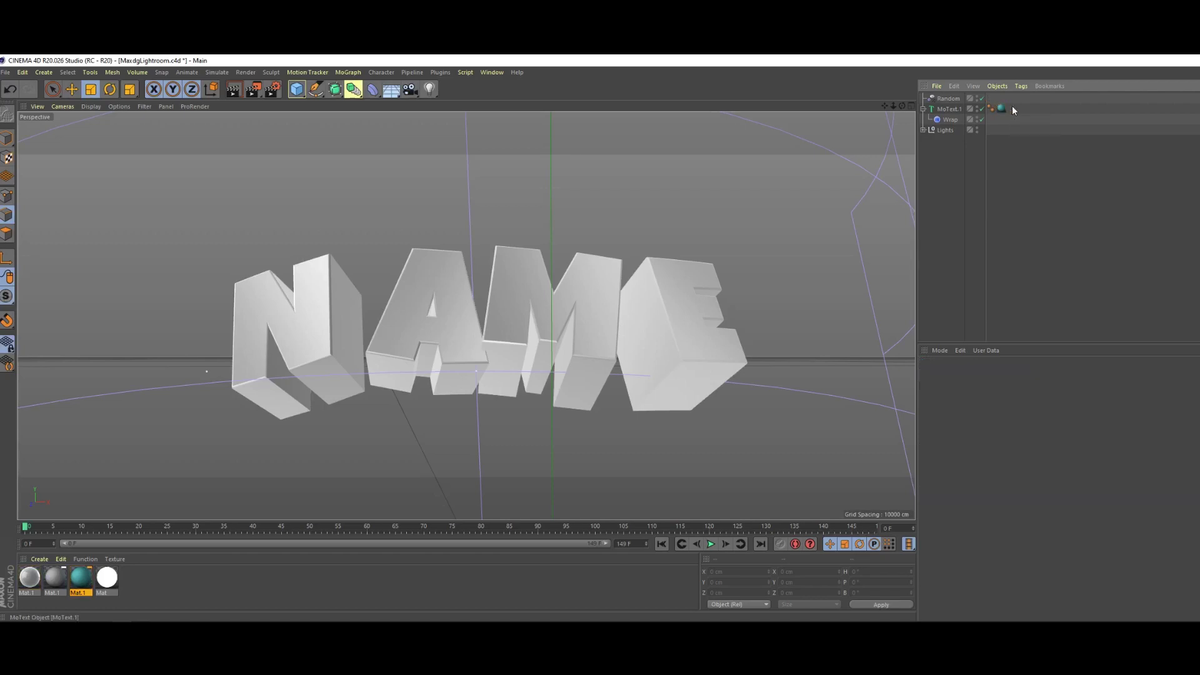
Disable the Random effector and change the MoText object's text to TYMZ
{"action": "left_click", "coordinate": [949, 110]}
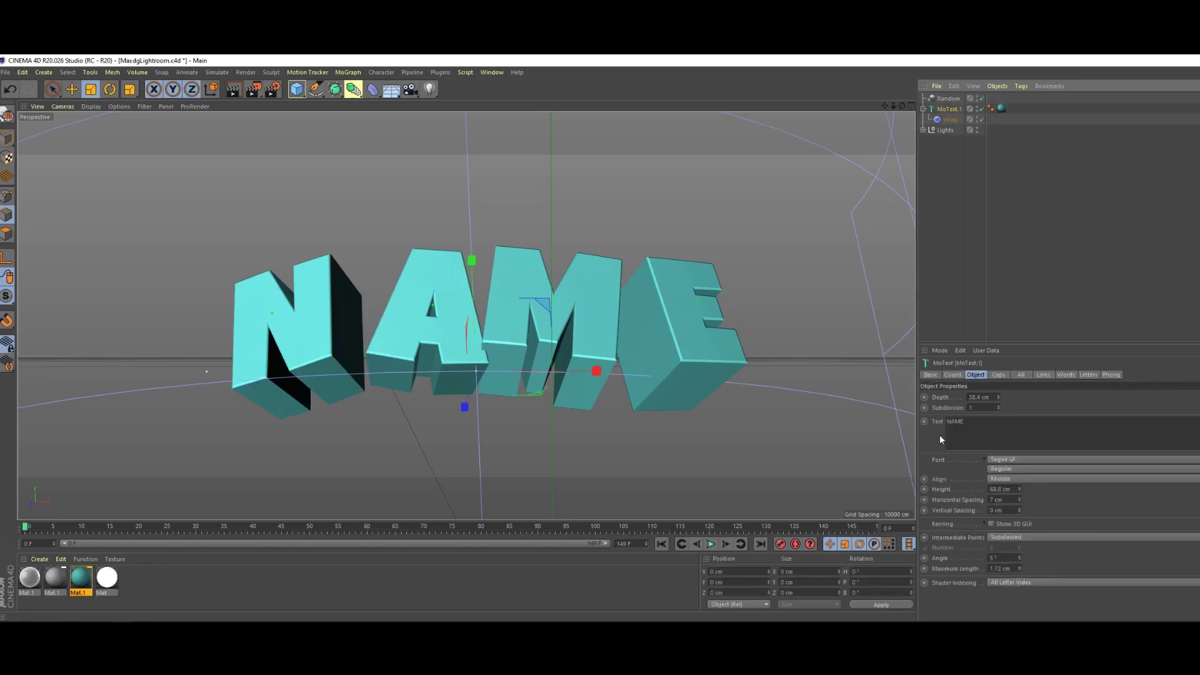
{"action": "left_click", "coordinate": [982, 99]}
{"action": "double_click", "coordinate": [955, 421]}
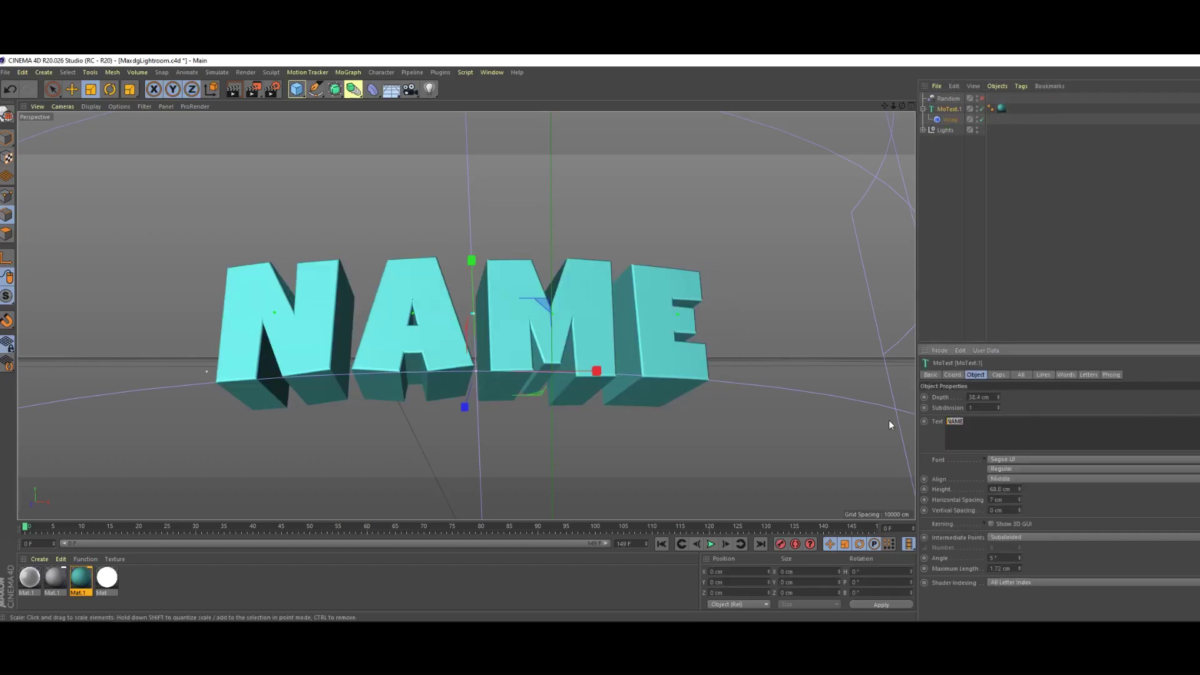
{"action": "type", "text": "TYMZ"}
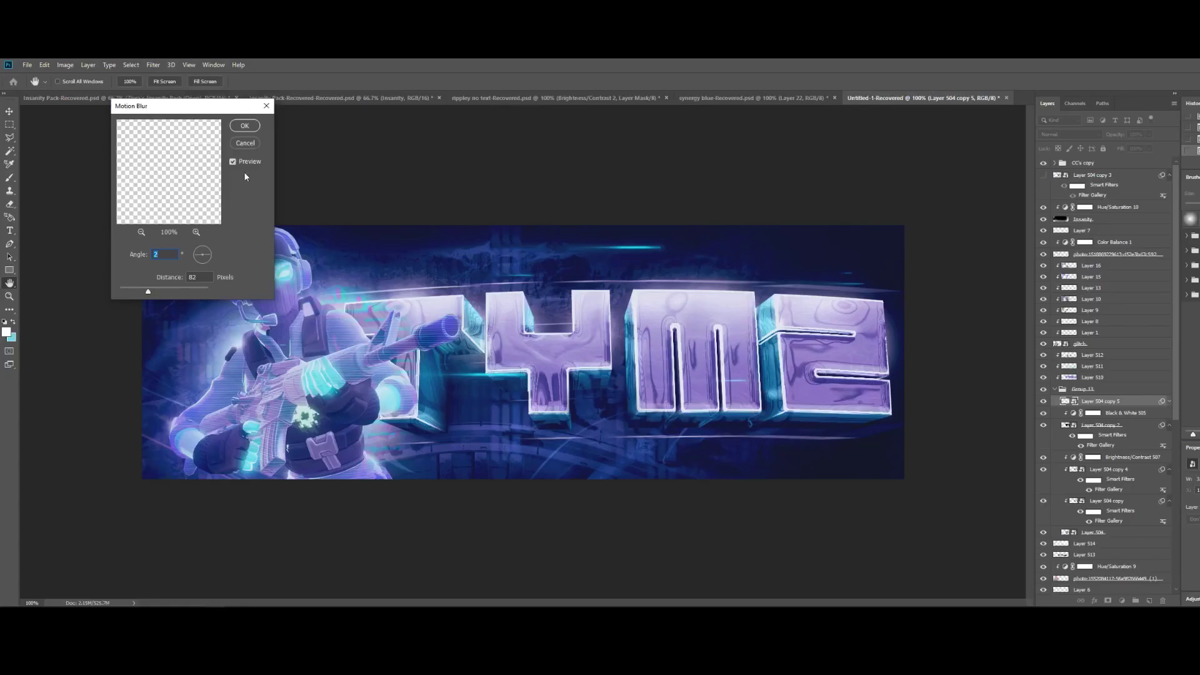
In Photoshop, apply a Motion Blur with an angle of 2° and a distance of 82 pixels to Layer 504 copy 5
{"action": "key", "text": "Return"}
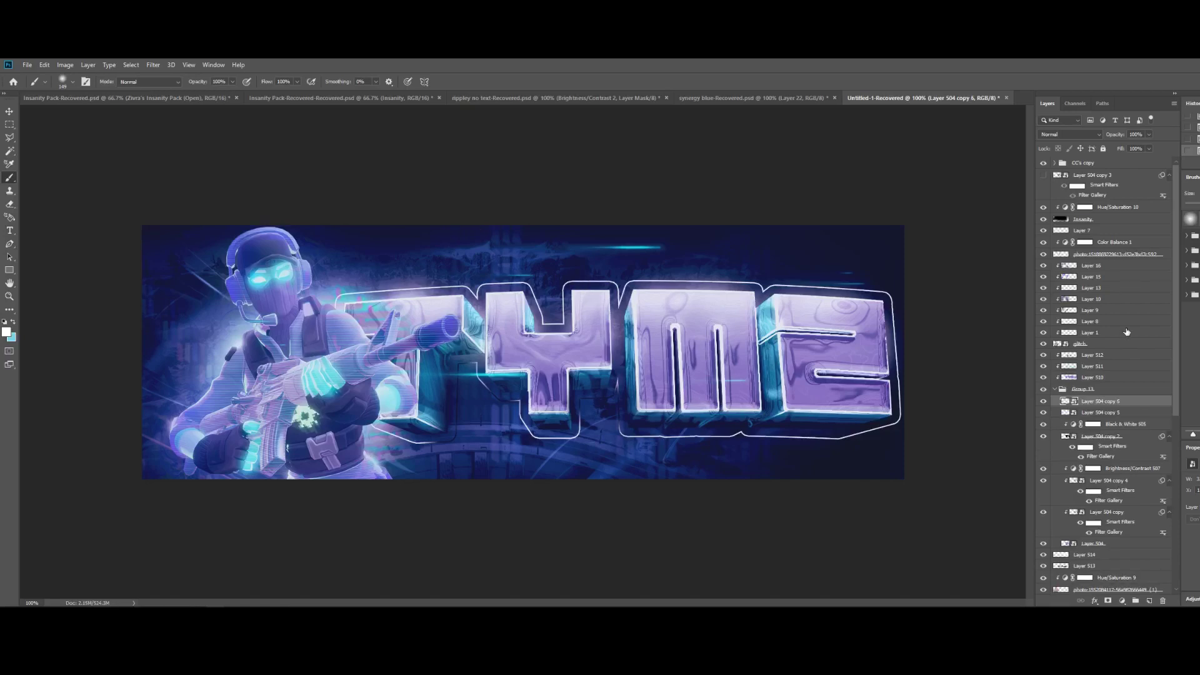
Combine the two text outline layers into one directly beneath the glitch character layer and set its blend mode to Pin Light
{"action": "left_click", "coordinate": [1097, 412], "text": "shift"}
{"action": "left_click_drag", "start_coordinate": [1097, 412], "coordinate": [1100, 350]}
{"action": "right_click", "coordinate": [1101, 355]}
{"action": "left_click", "coordinate": [1150, 281]}
{"action": "left_click", "coordinate": [1070, 134]}
{"action": "left_click", "coordinate": [1089, 305]}
{"action": "left_click", "coordinate": [1069, 134]}
{"action": "left_click", "coordinate": [1088, 300]}
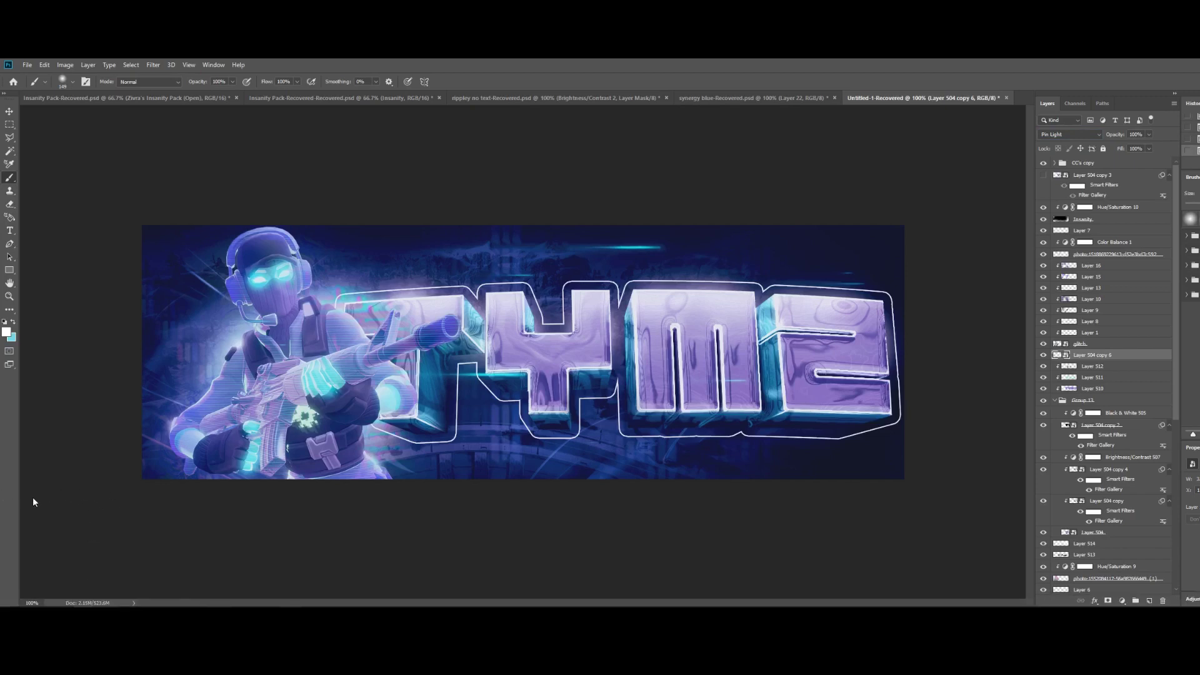
Switch to the browser, look through Unsplash's swirl photos and save the red and purple paint swirl image to Downloads
{"action": "left_click", "coordinate": [73, 600]}
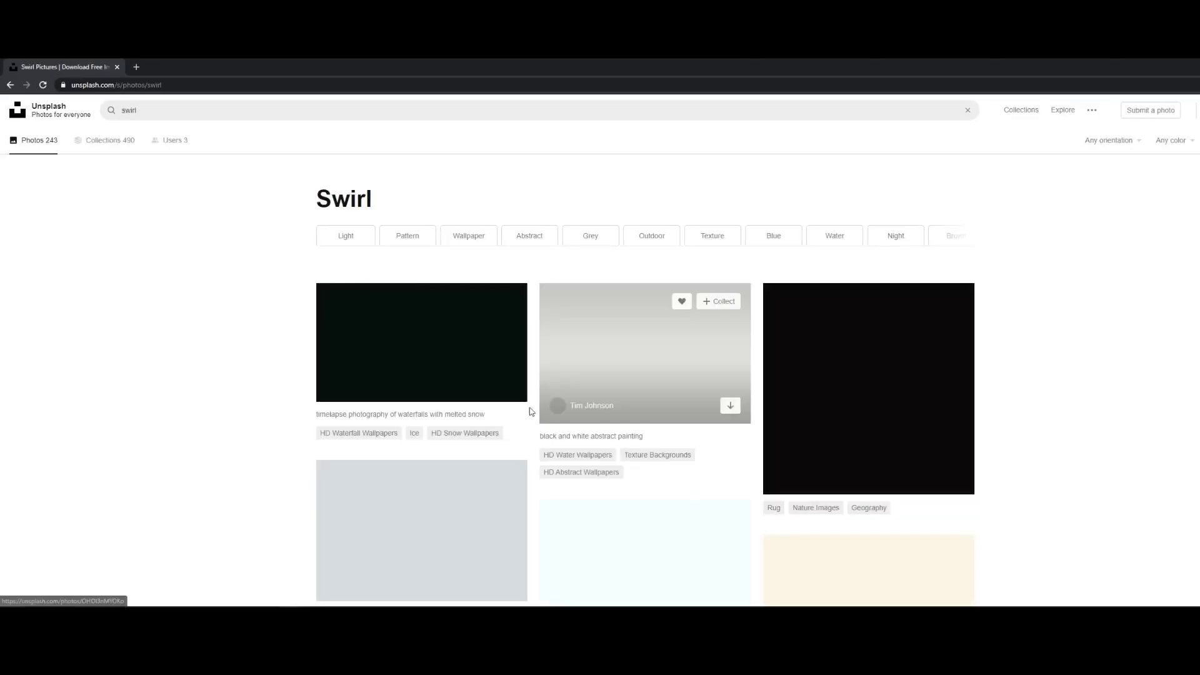
{"action": "scroll", "coordinate": [530, 412], "scroll_direction": "down", "scroll_amount": 15}
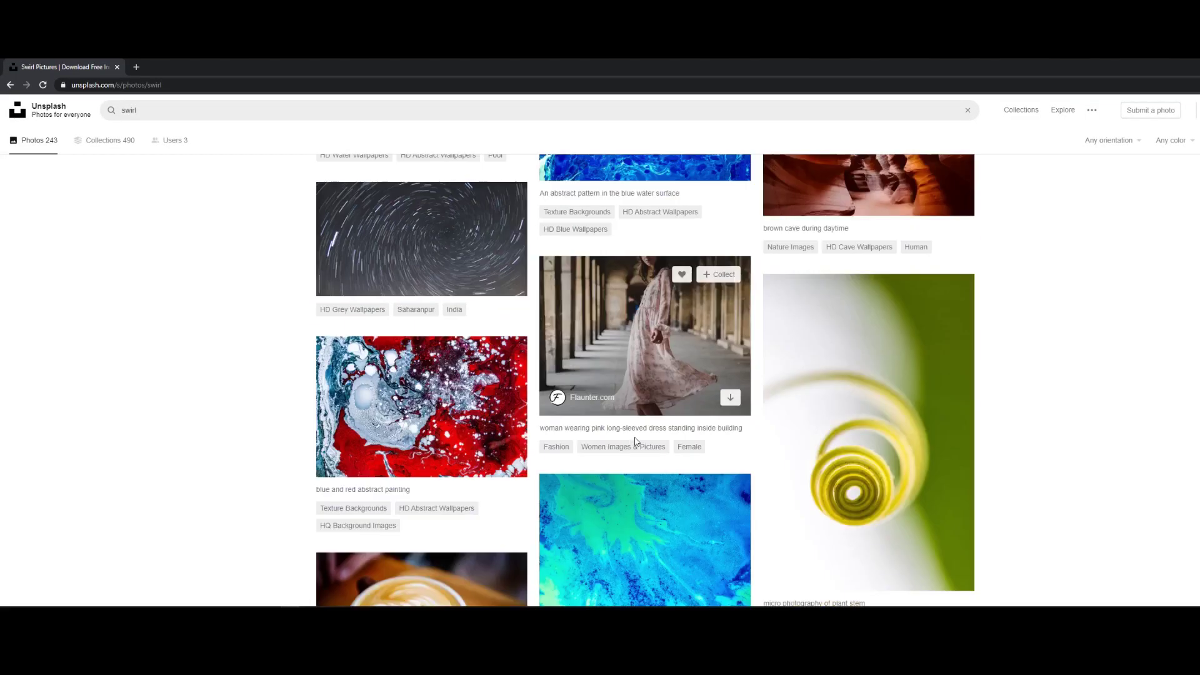
{"action": "scroll", "coordinate": [473, 429], "scroll_direction": "down", "scroll_amount": 12}
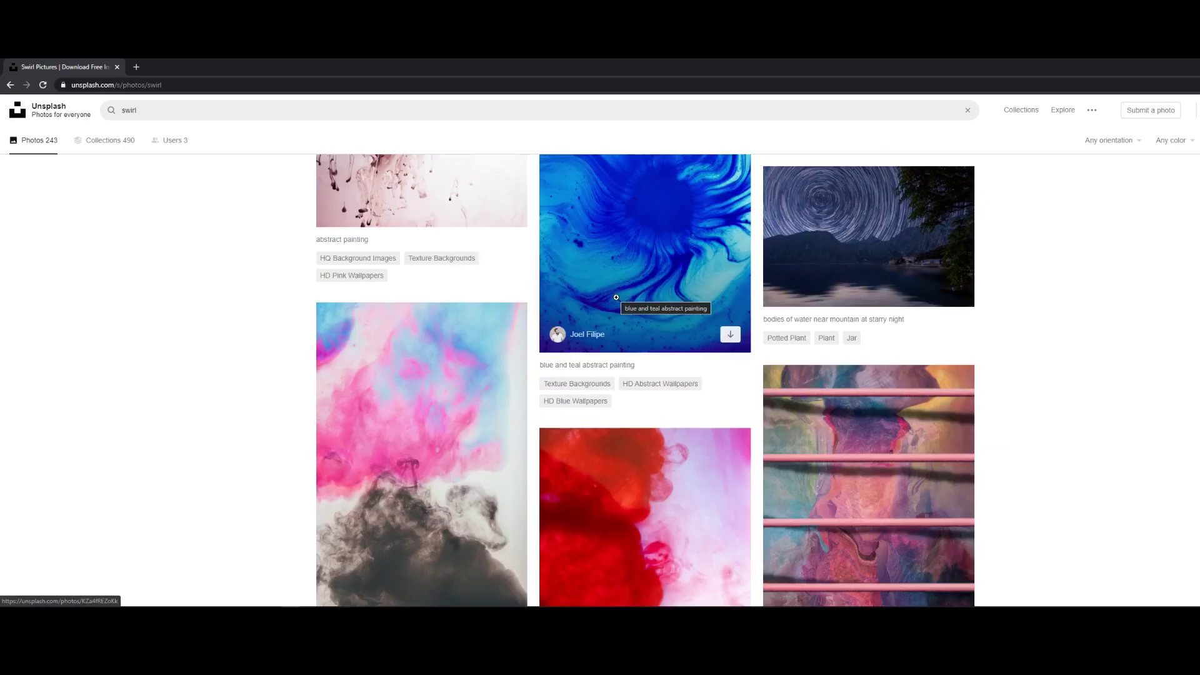
{"action": "left_click", "coordinate": [616, 374]}
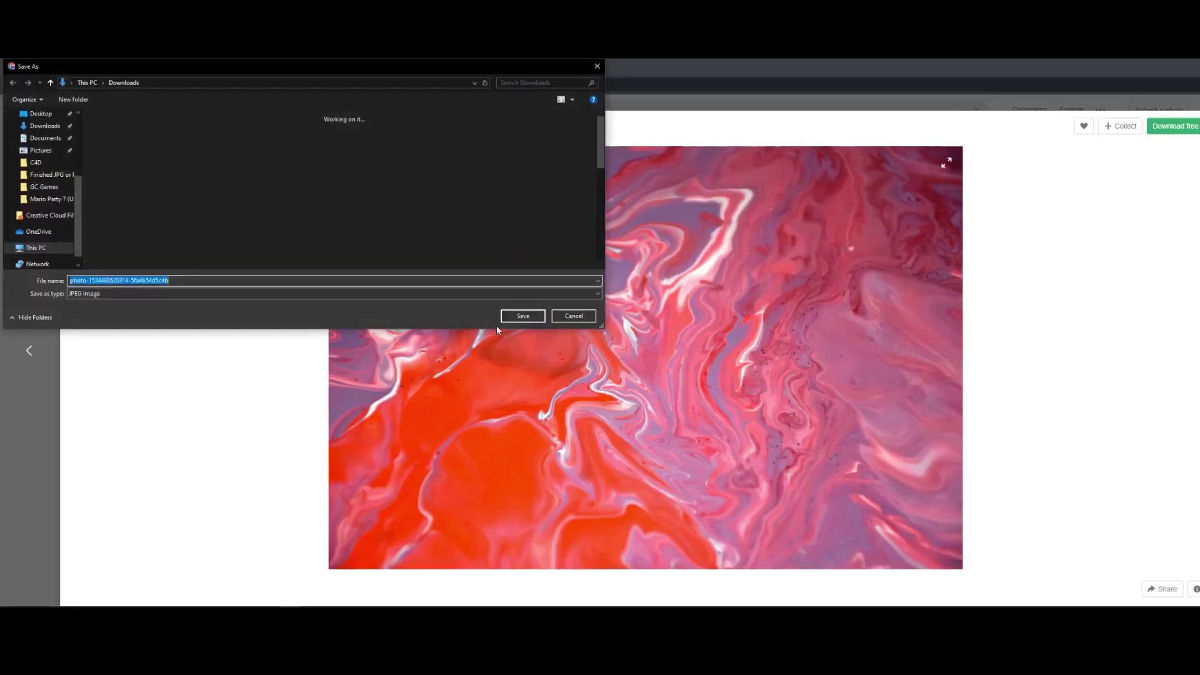
{"action": "key", "text": "Return"}
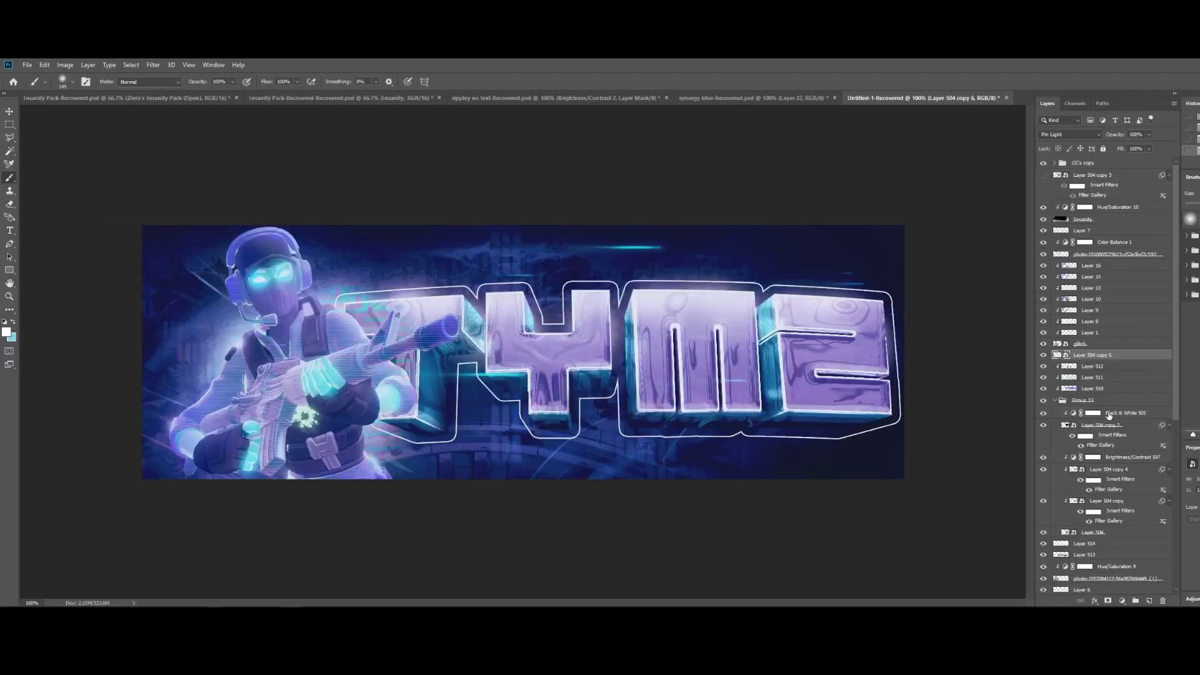
In Photoshop, place the downloaded swirl photo as an embedded layer directly beneath Photo Filter 22
{"action": "left_click", "coordinate": [1077, 544]}
{"action": "scroll", "coordinate": [1077, 544], "scroll_direction": "down", "scroll_amount": 3}
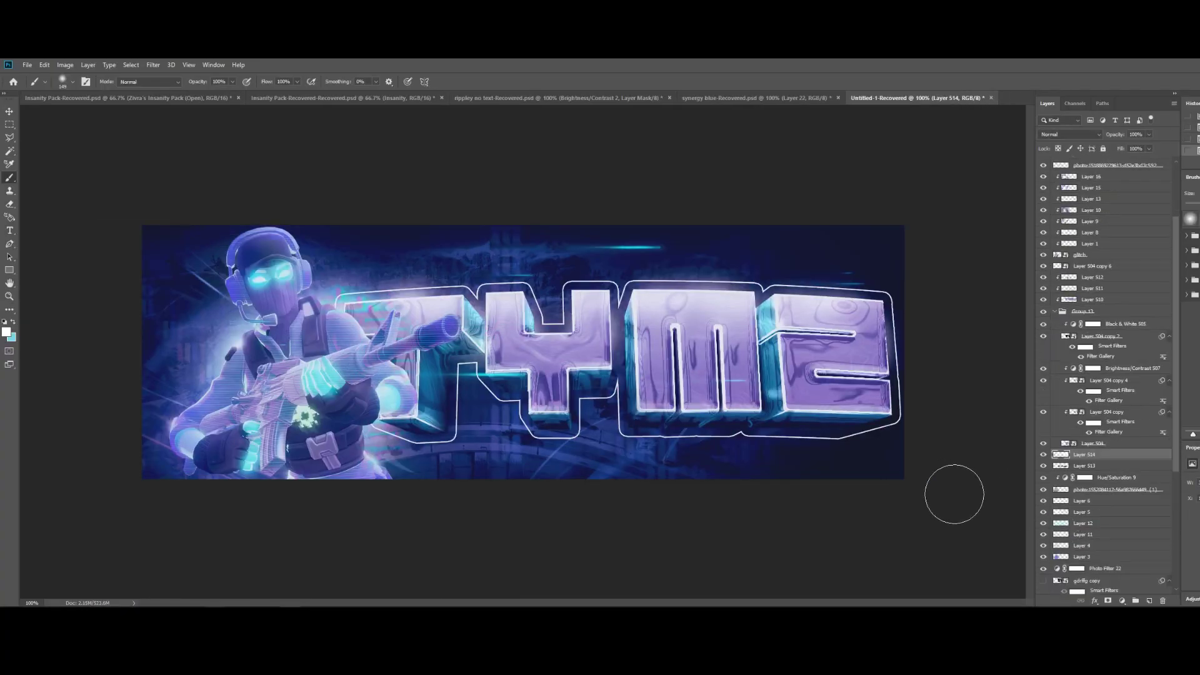
{"action": "scroll", "coordinate": [1056, 556], "scroll_direction": "down", "scroll_amount": 1}
{"action": "left_click", "coordinate": [1070, 556]}
{"action": "left_click", "coordinate": [27, 64]}
{"action": "left_click", "coordinate": [63, 341]}
{"action": "left_click", "coordinate": [56, 222]}
{"action": "double_click", "coordinate": [107, 152]}
Scale the swirl photo up so that it covers the whole banner
{"action": "left_click_drag", "start_coordinate": [713, 225], "coordinate": [999, 106]}
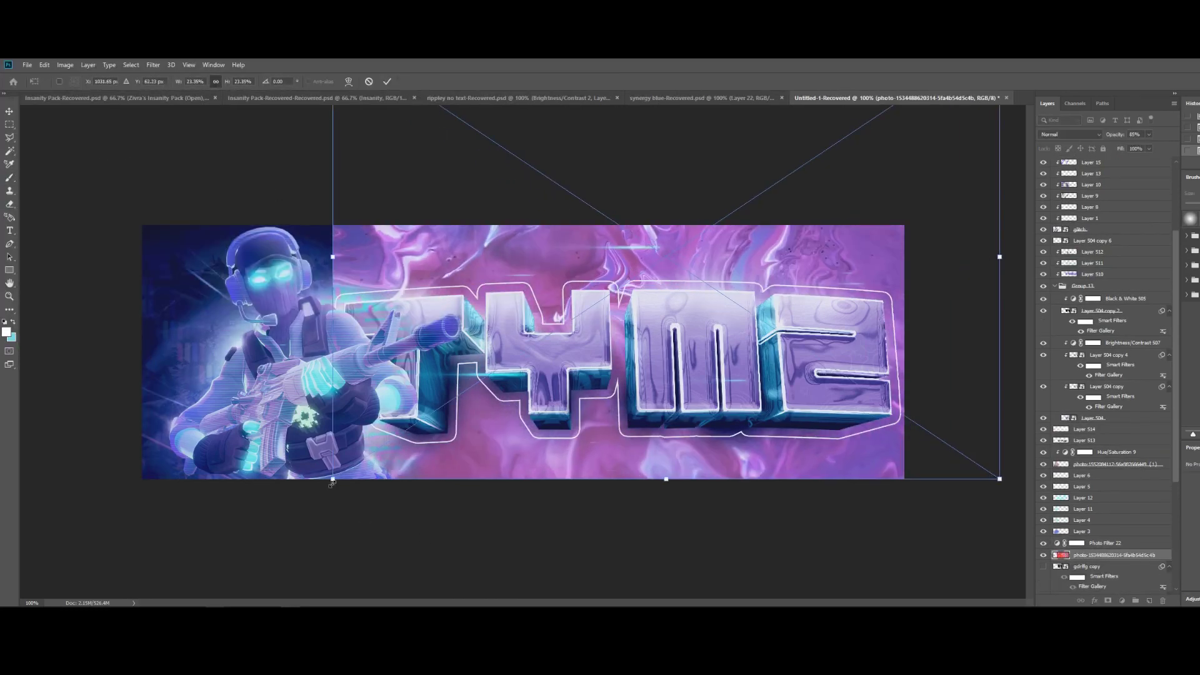
{"action": "left_click_drag", "start_coordinate": [332, 480], "coordinate": [88, 539]}
{"action": "key", "text": "Return"}
Set the swirl photo's blend mode to Luminosity and preview alternative blend modes such as Darker Color
{"action": "left_click", "coordinate": [1065, 135]}
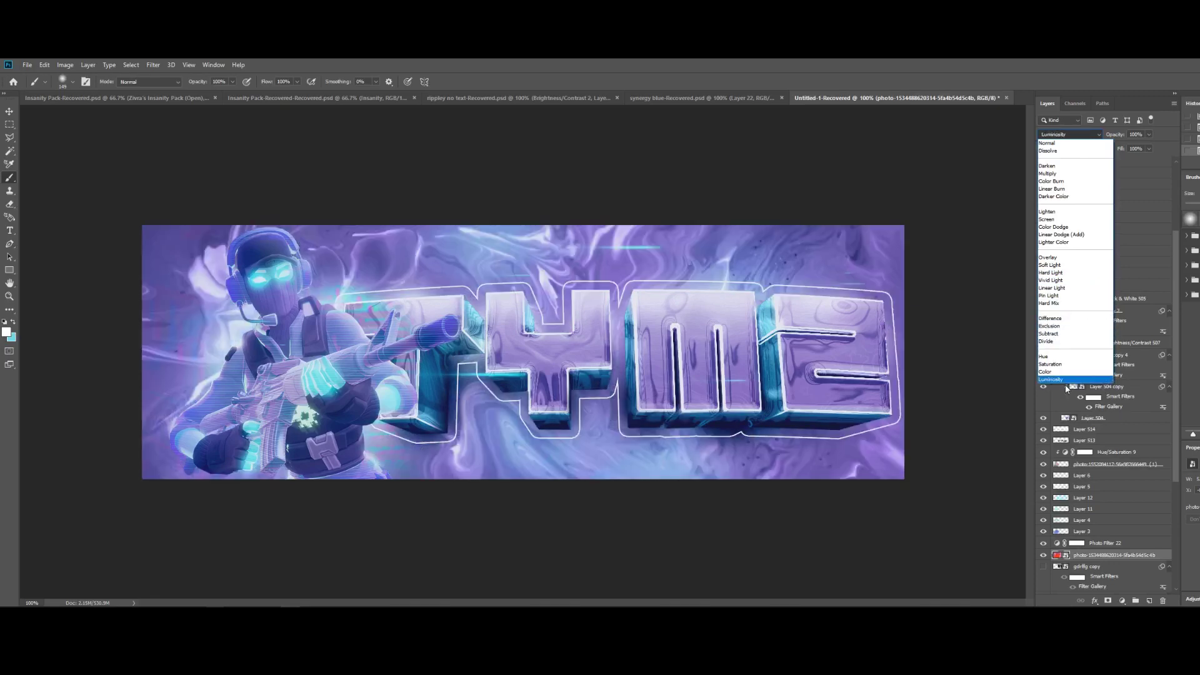
{"action": "left_click", "coordinate": [1050, 379]}
{"action": "right_click", "coordinate": [1085, 556]}
{"action": "key", "text": "Escape"}
{"action": "left_click", "coordinate": [1064, 135]}
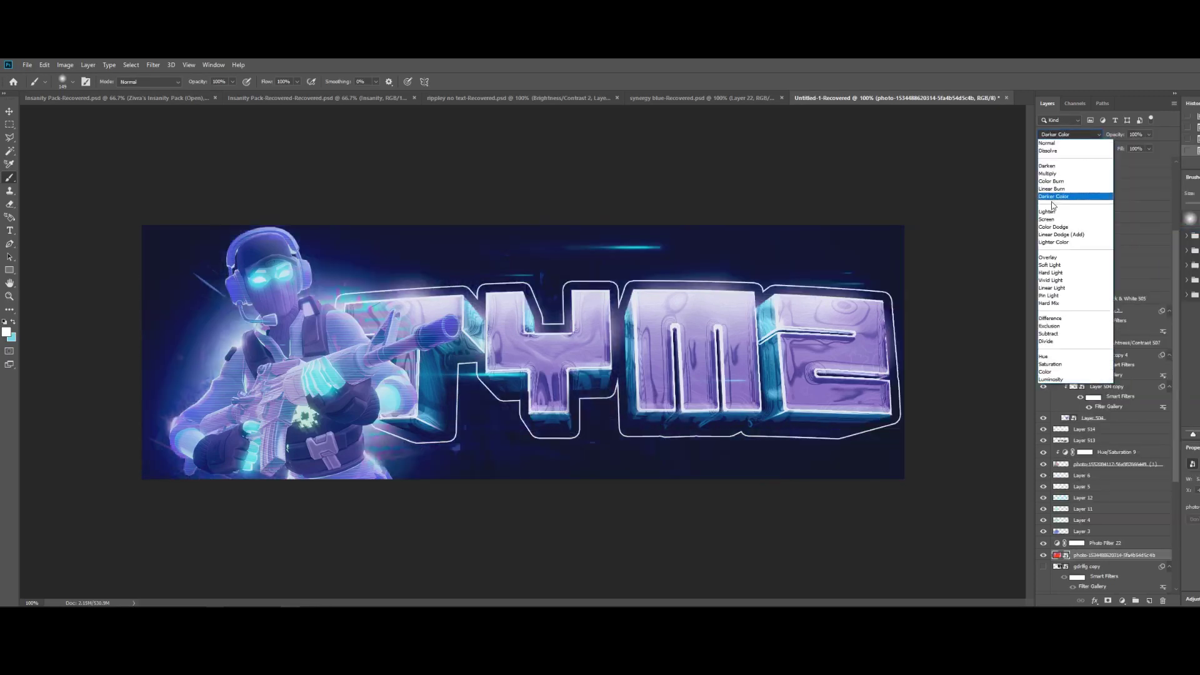